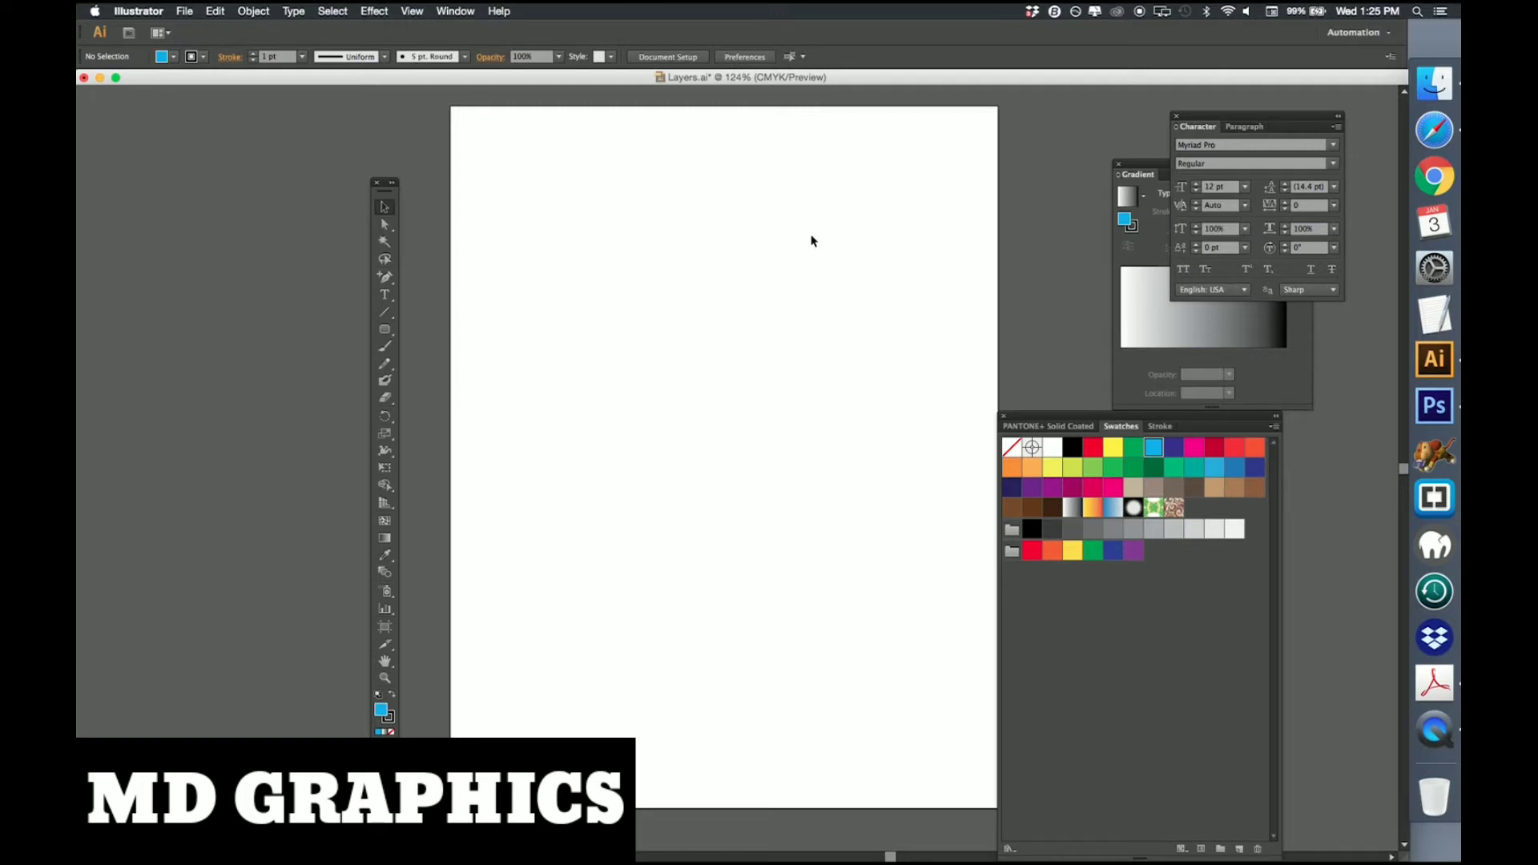
Show the Layers panel, add two new default layers above Layer 1, and move the panel away from the artboard.
{"action": "left_click", "coordinate": [457, 10]}
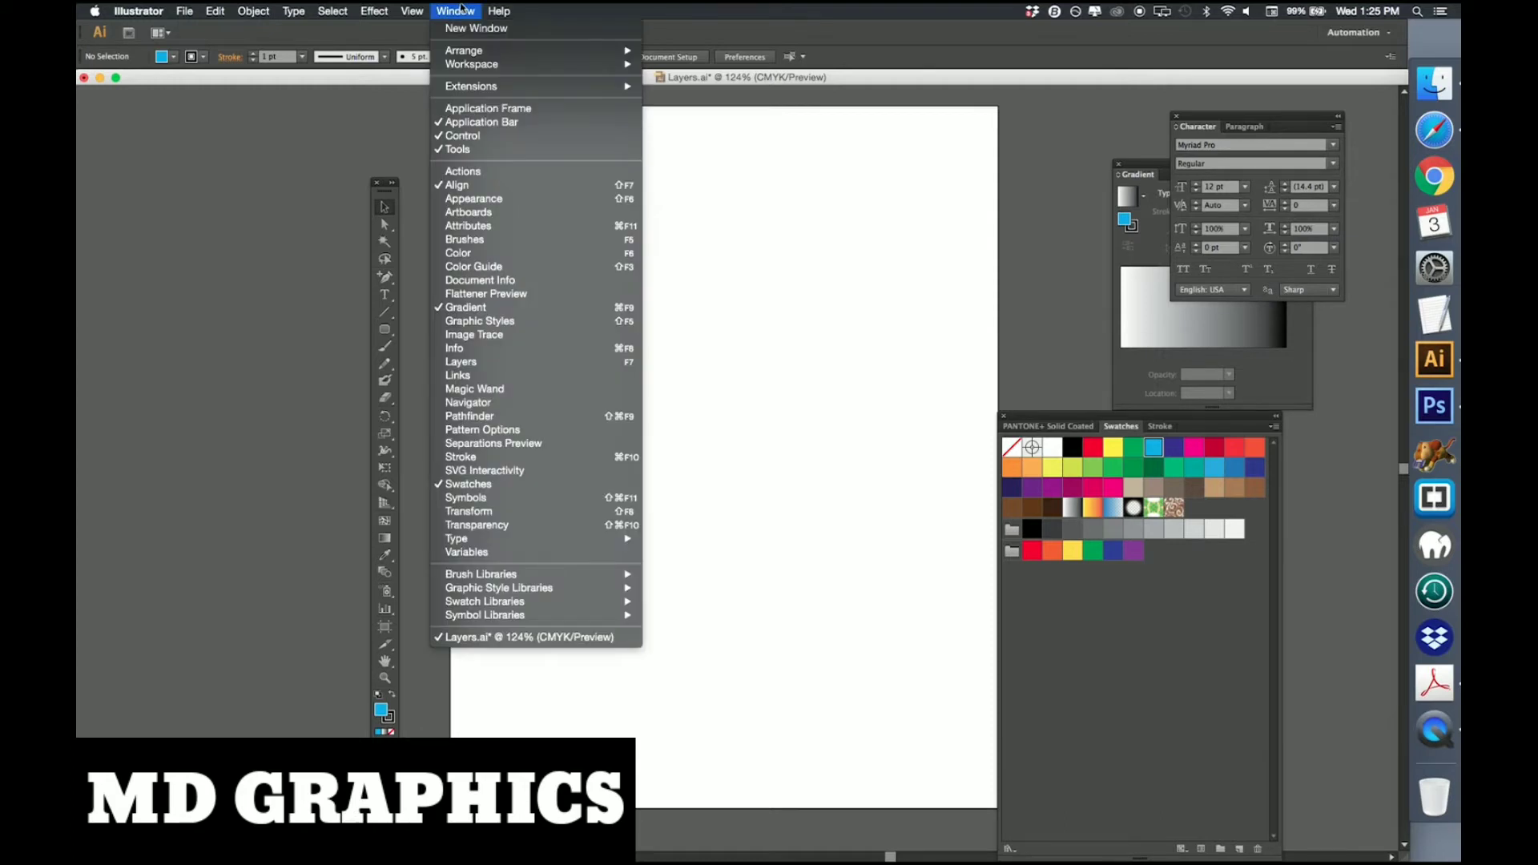
{"action": "left_click", "coordinate": [521, 365]}
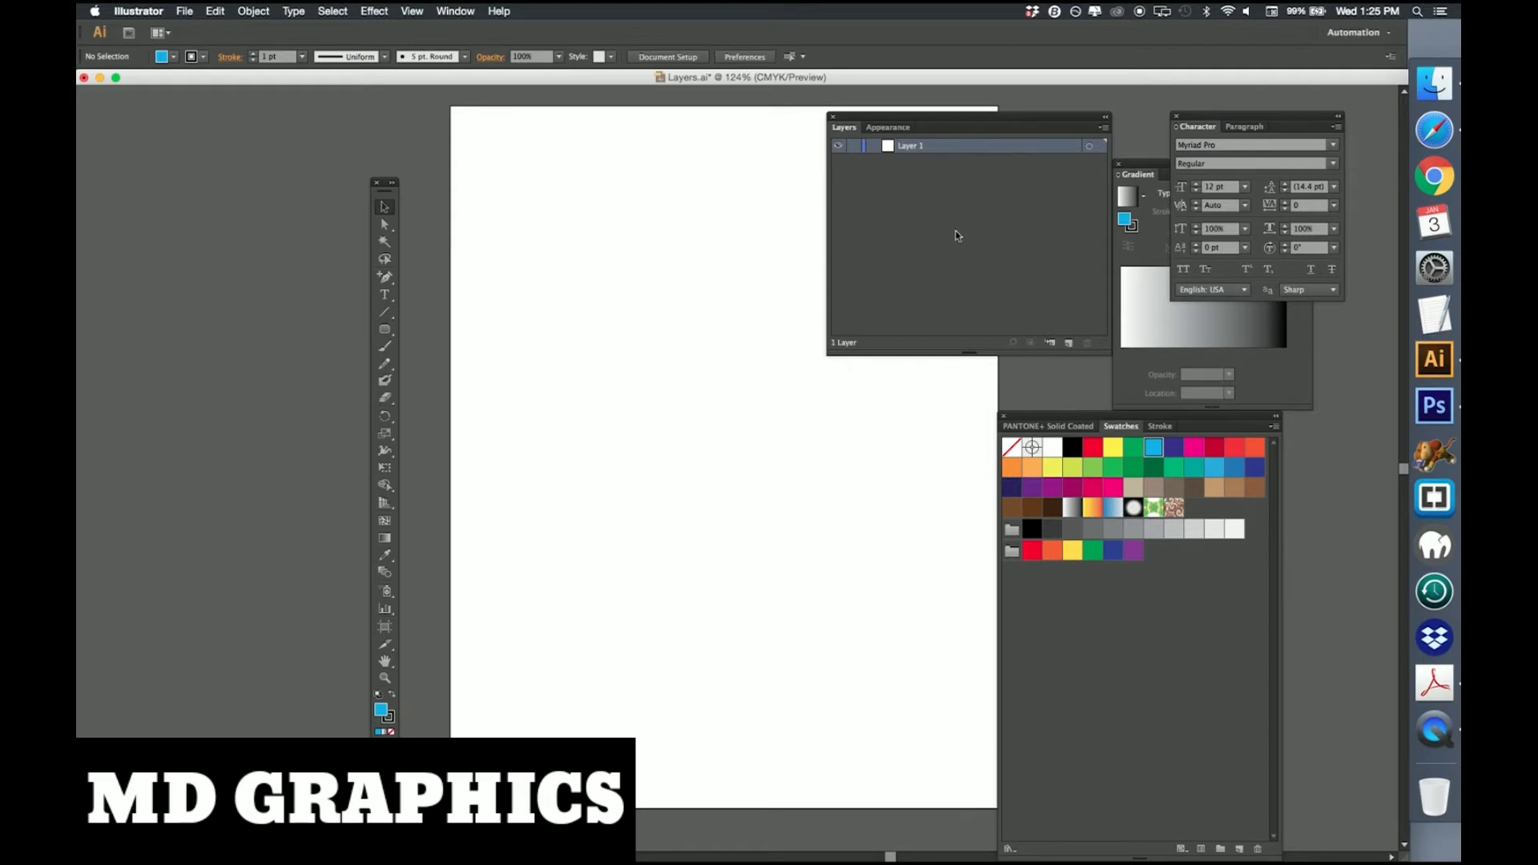
{"action": "left_click", "coordinate": [1104, 127]}
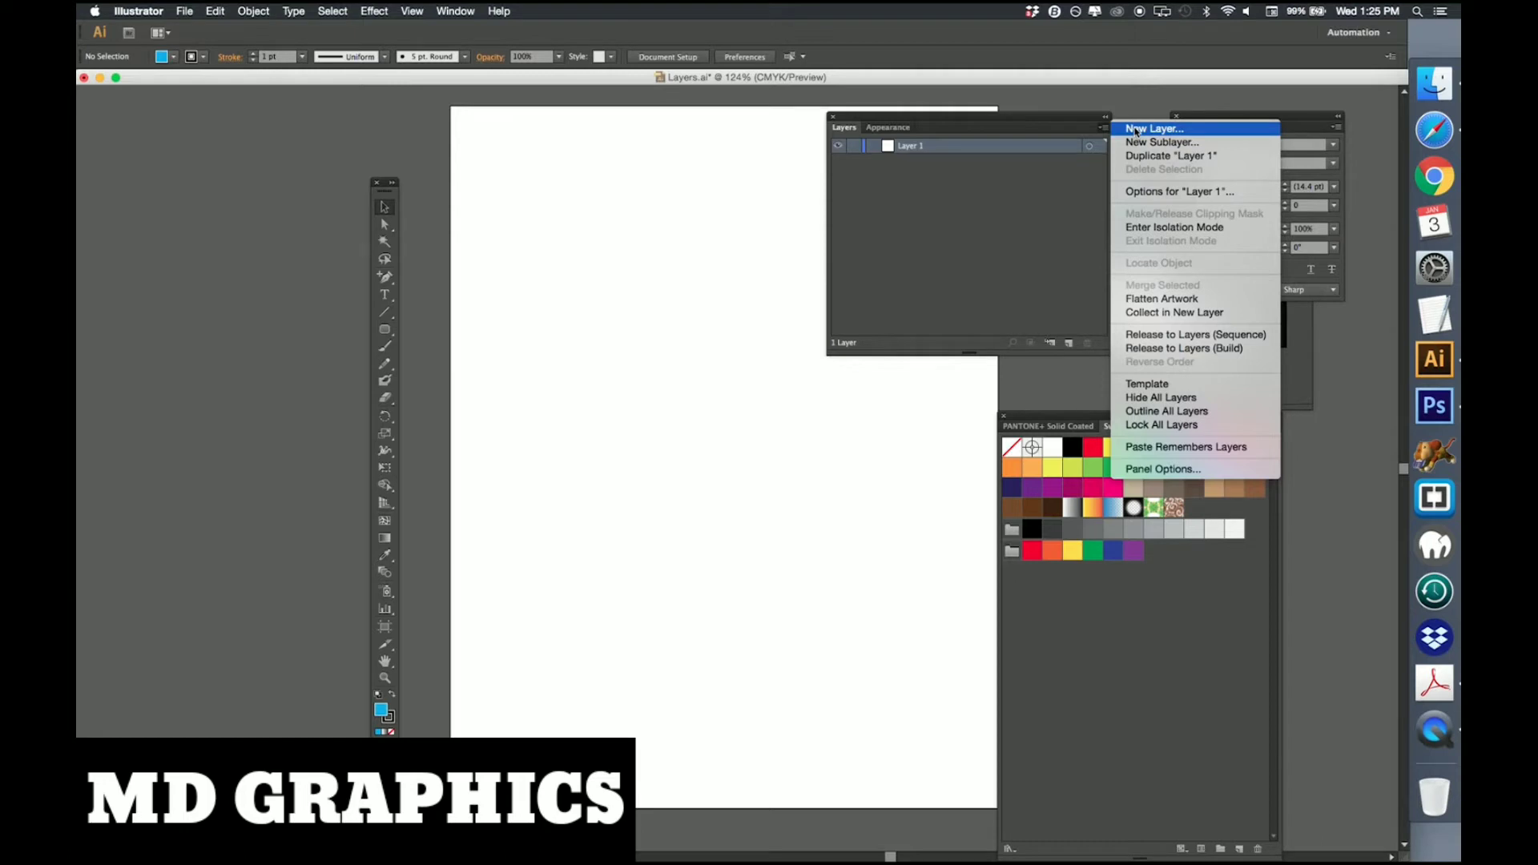
{"action": "left_click", "coordinate": [1137, 130]}
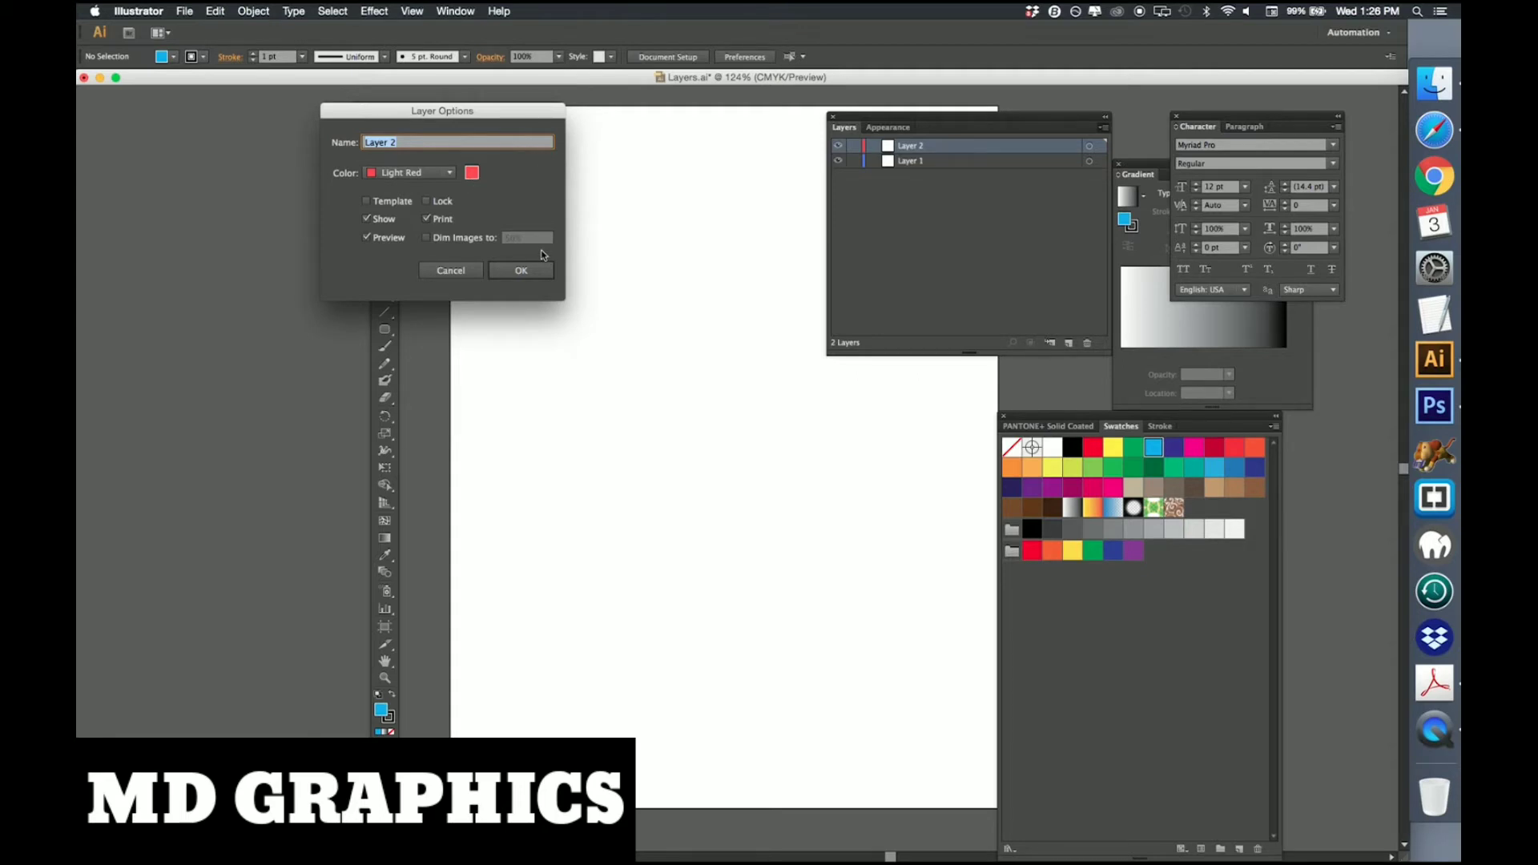
{"action": "left_click", "coordinate": [521, 269]}
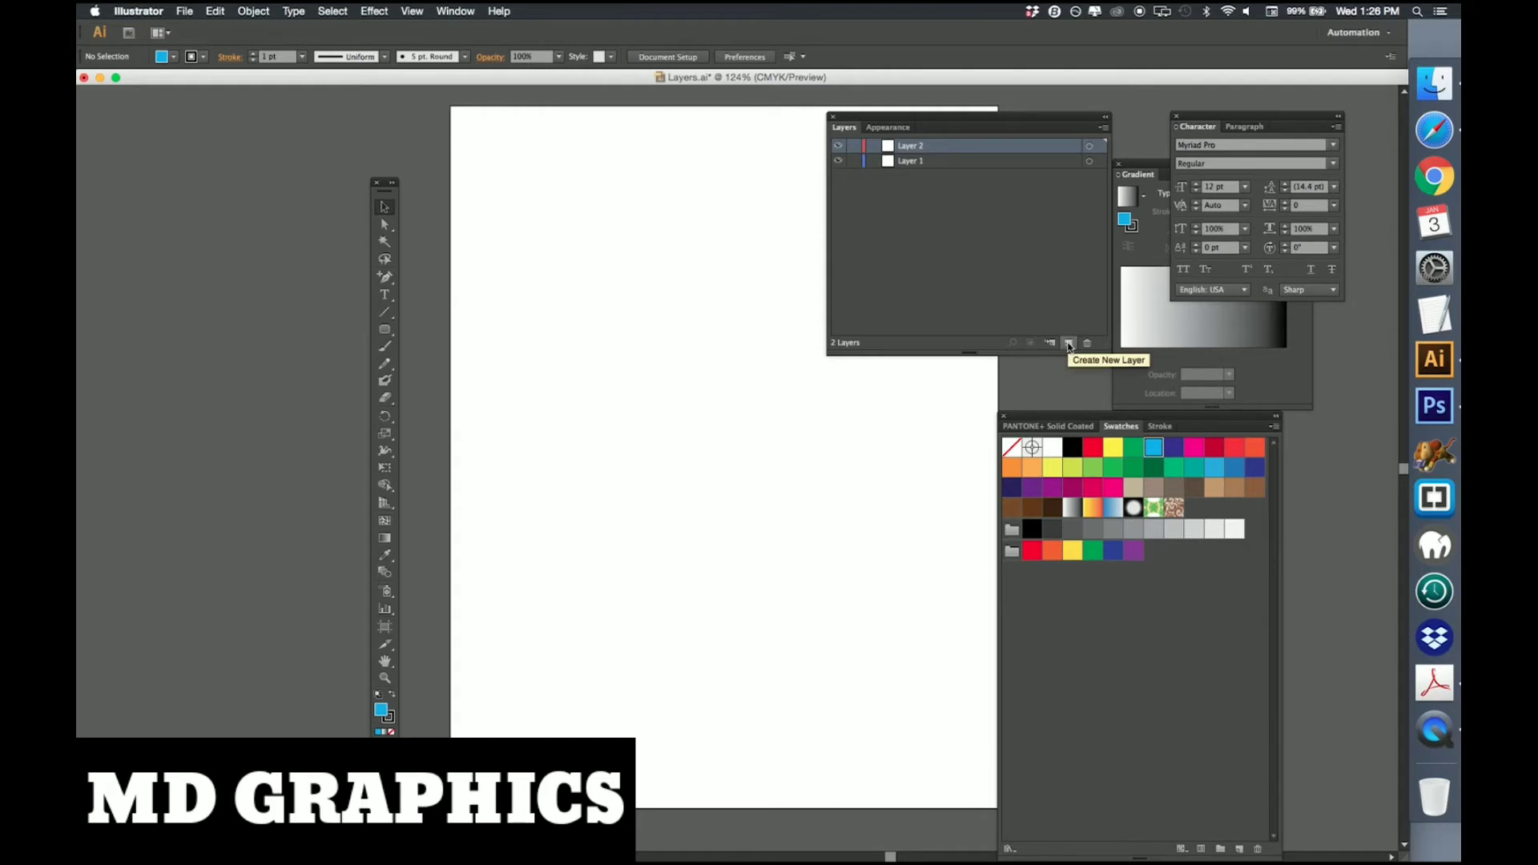
{"action": "left_click", "coordinate": [1068, 344]}
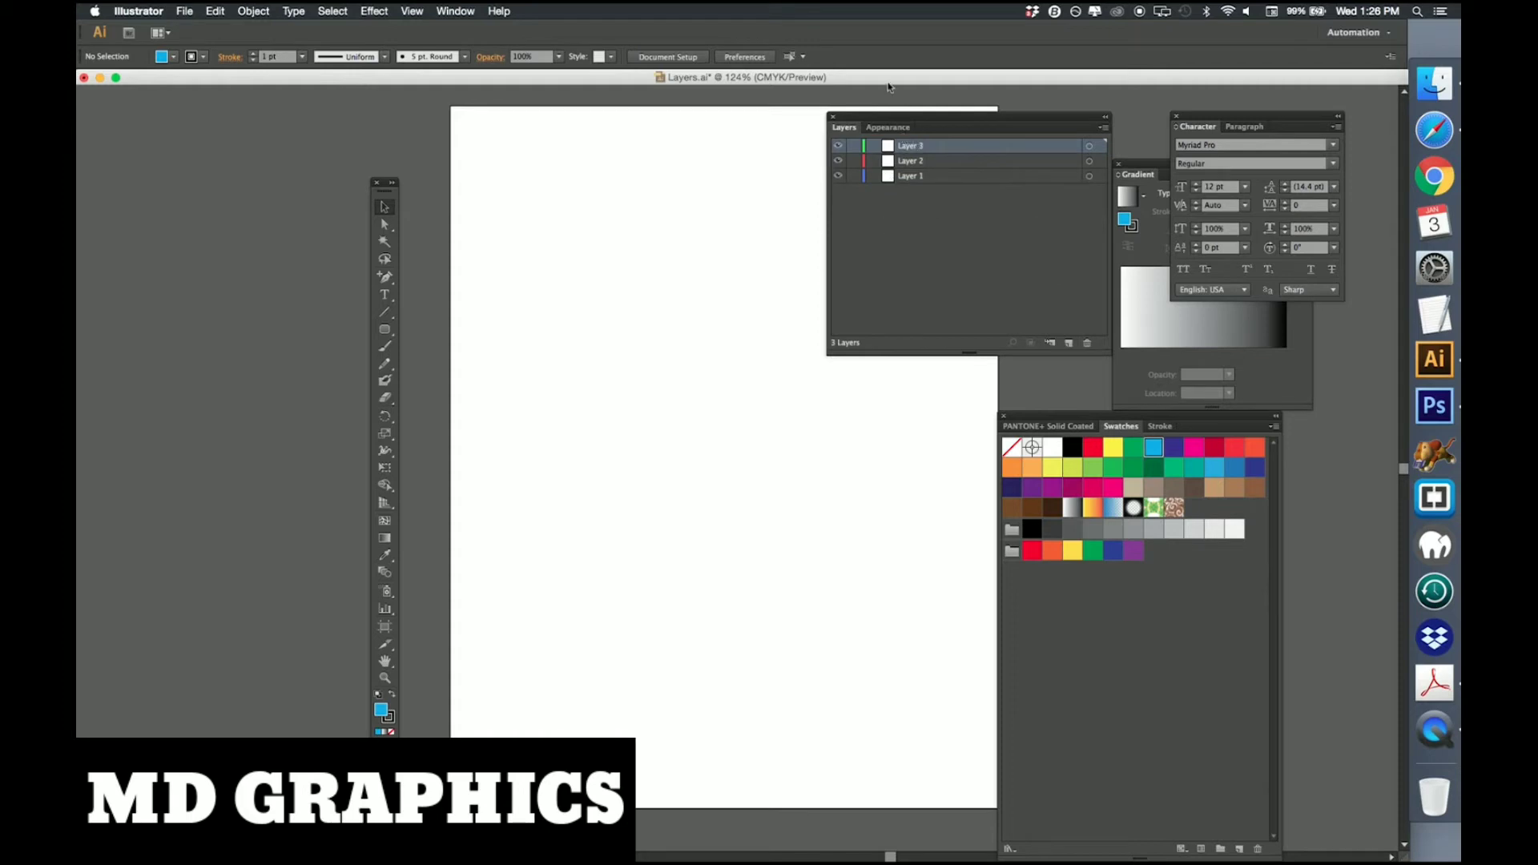
{"action": "left_click_drag", "start_coordinate": [869, 117], "coordinate": [1030, 111]}
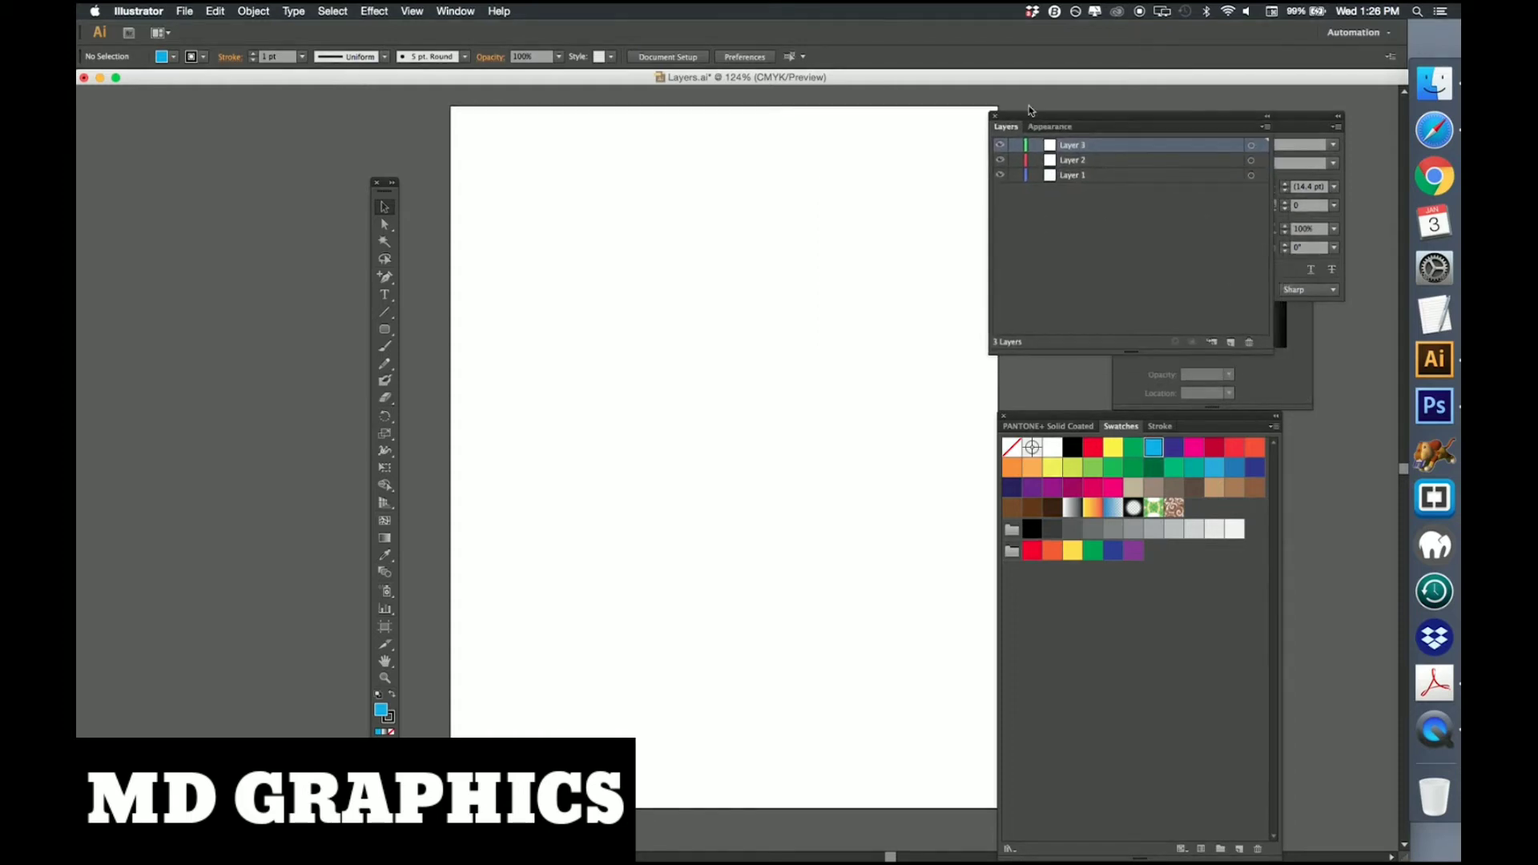
Draw a blue rounded rectangle about 2.87 by 2.20 in on Layer 2, in the upper middle of the artboard.
{"action": "left_click", "coordinate": [1081, 163]}
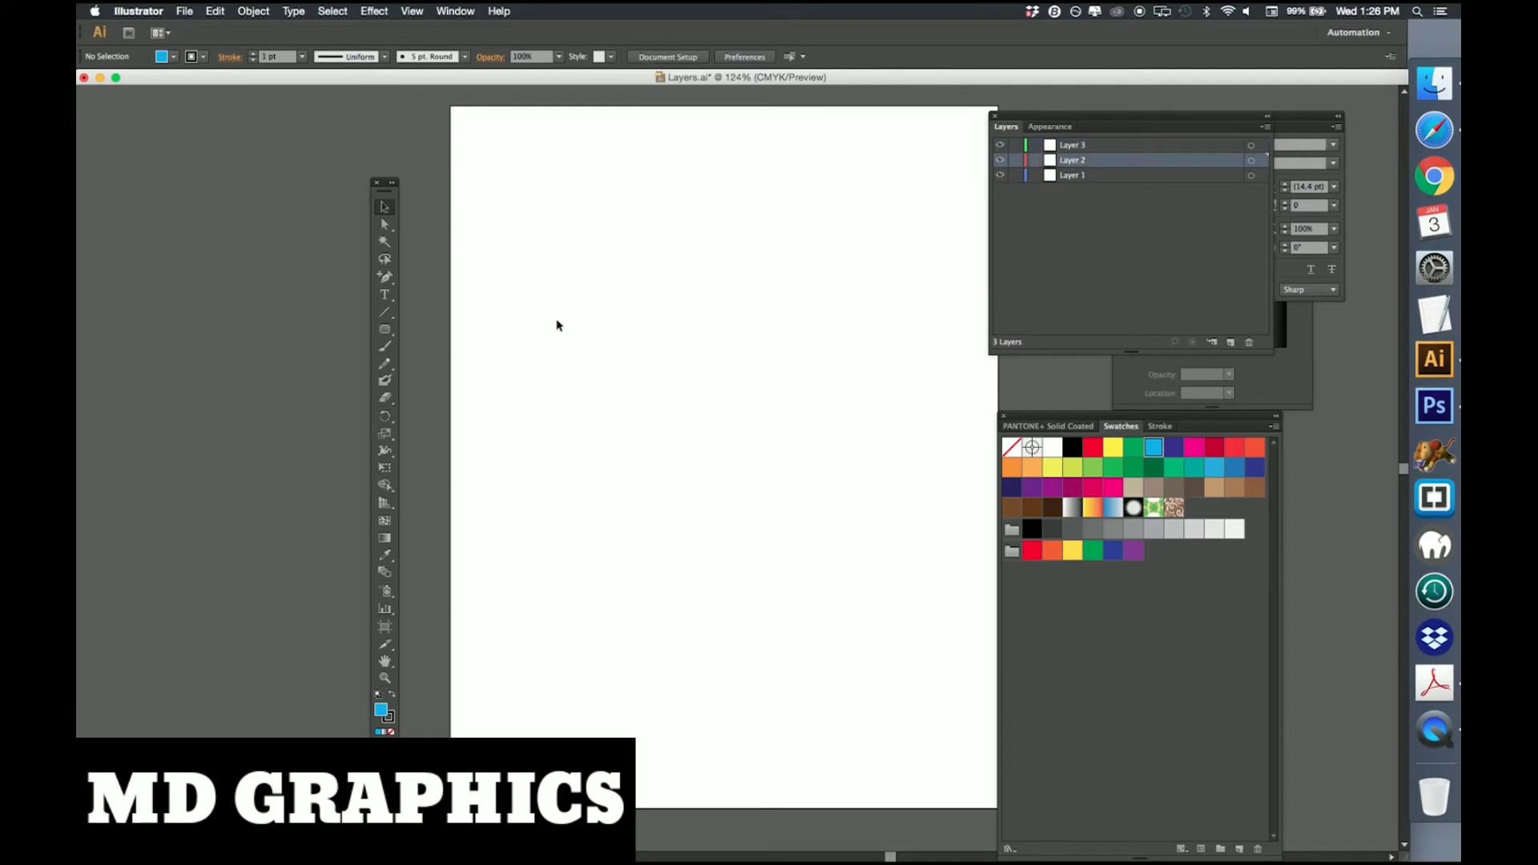
{"action": "left_click", "coordinate": [384, 332]}
{"action": "left_click_drag", "start_coordinate": [609, 289], "coordinate": [793, 429]}
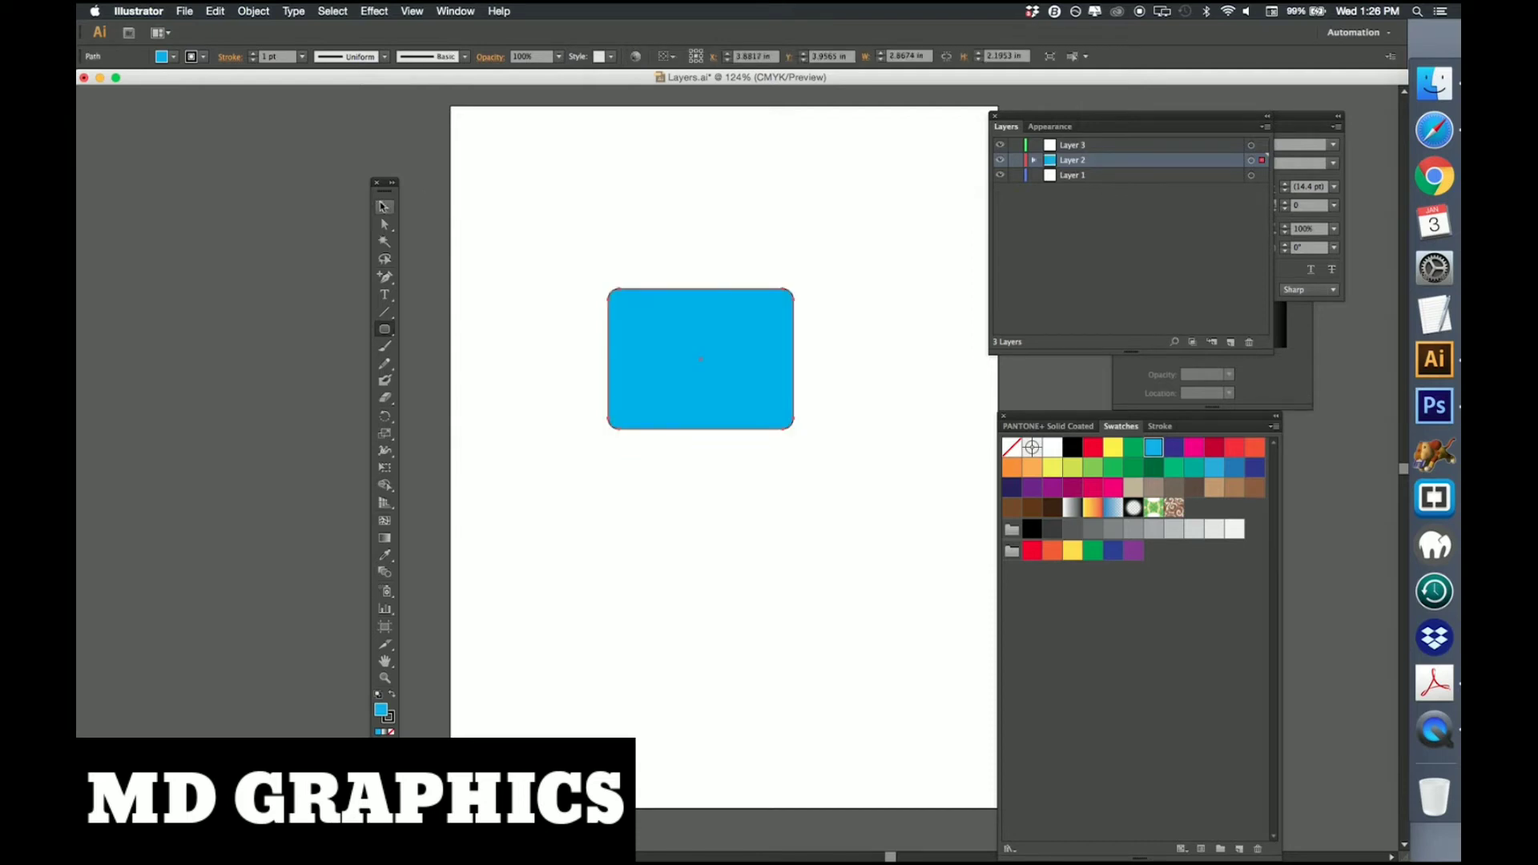
{"action": "left_click", "coordinate": [384, 207]}
{"action": "left_click", "coordinate": [485, 221]}
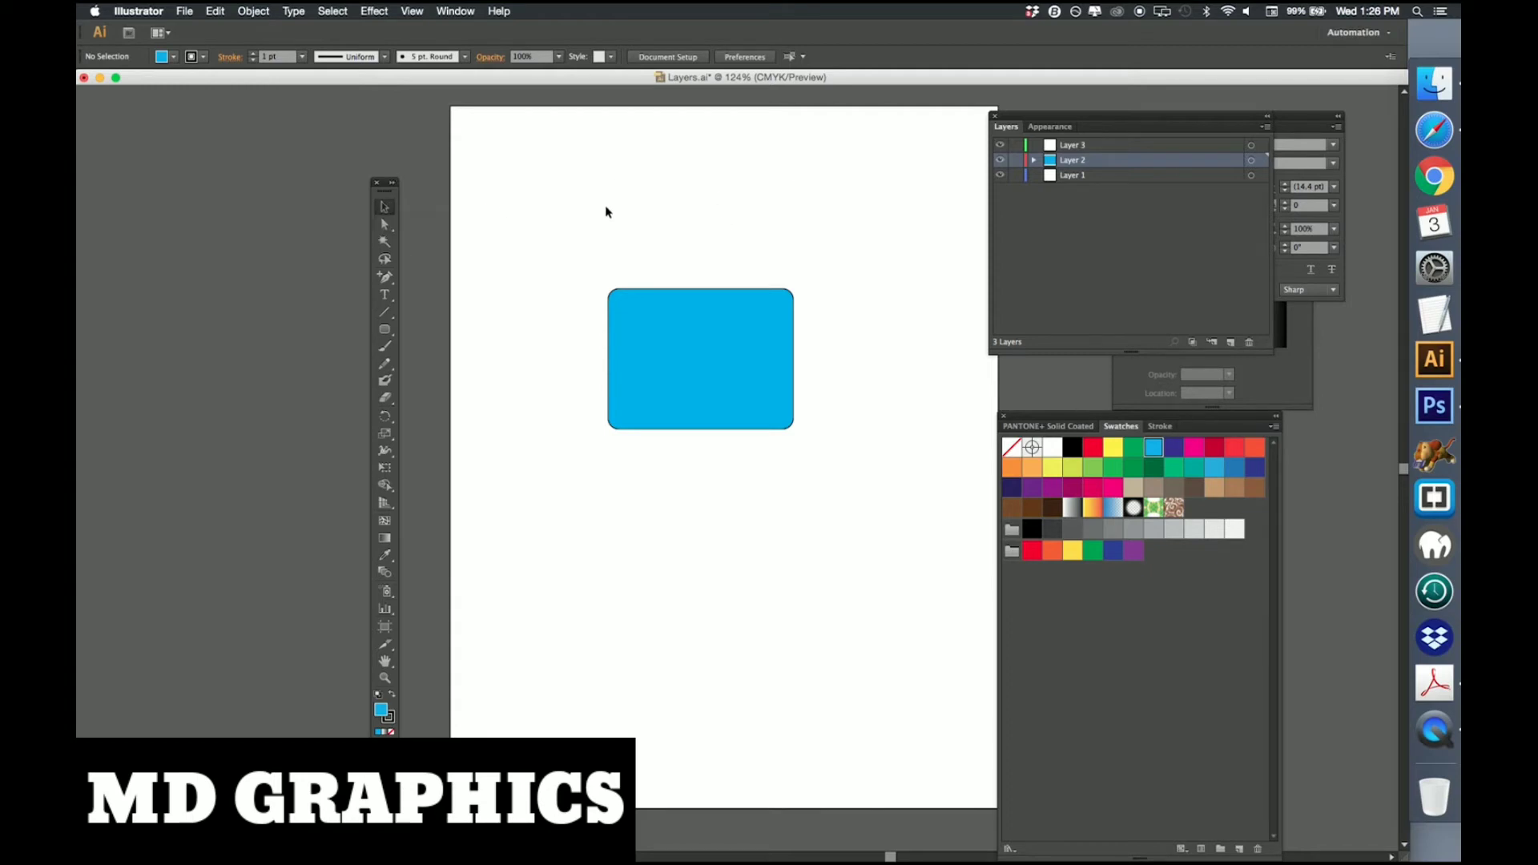
Draw a crimson circle about 2.4 in across on Layer 3, overlapping the blue rectangle's upper-left corner.
{"action": "left_click", "coordinate": [1090, 148]}
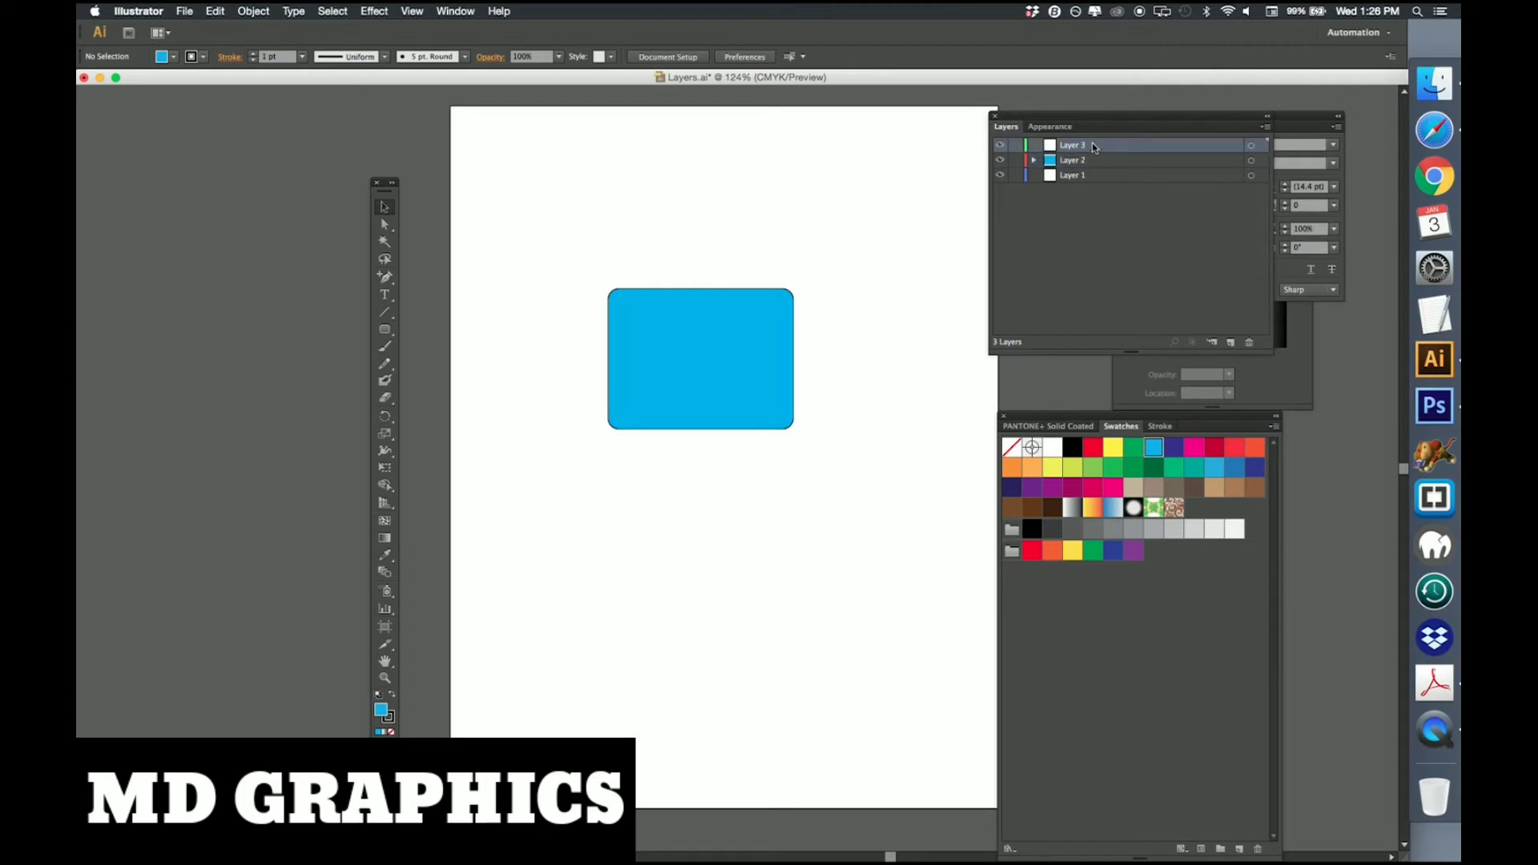
{"action": "left_click_drag", "start_coordinate": [385, 329], "coordinate": [444, 363]}
{"action": "left_click", "coordinate": [1215, 447]}
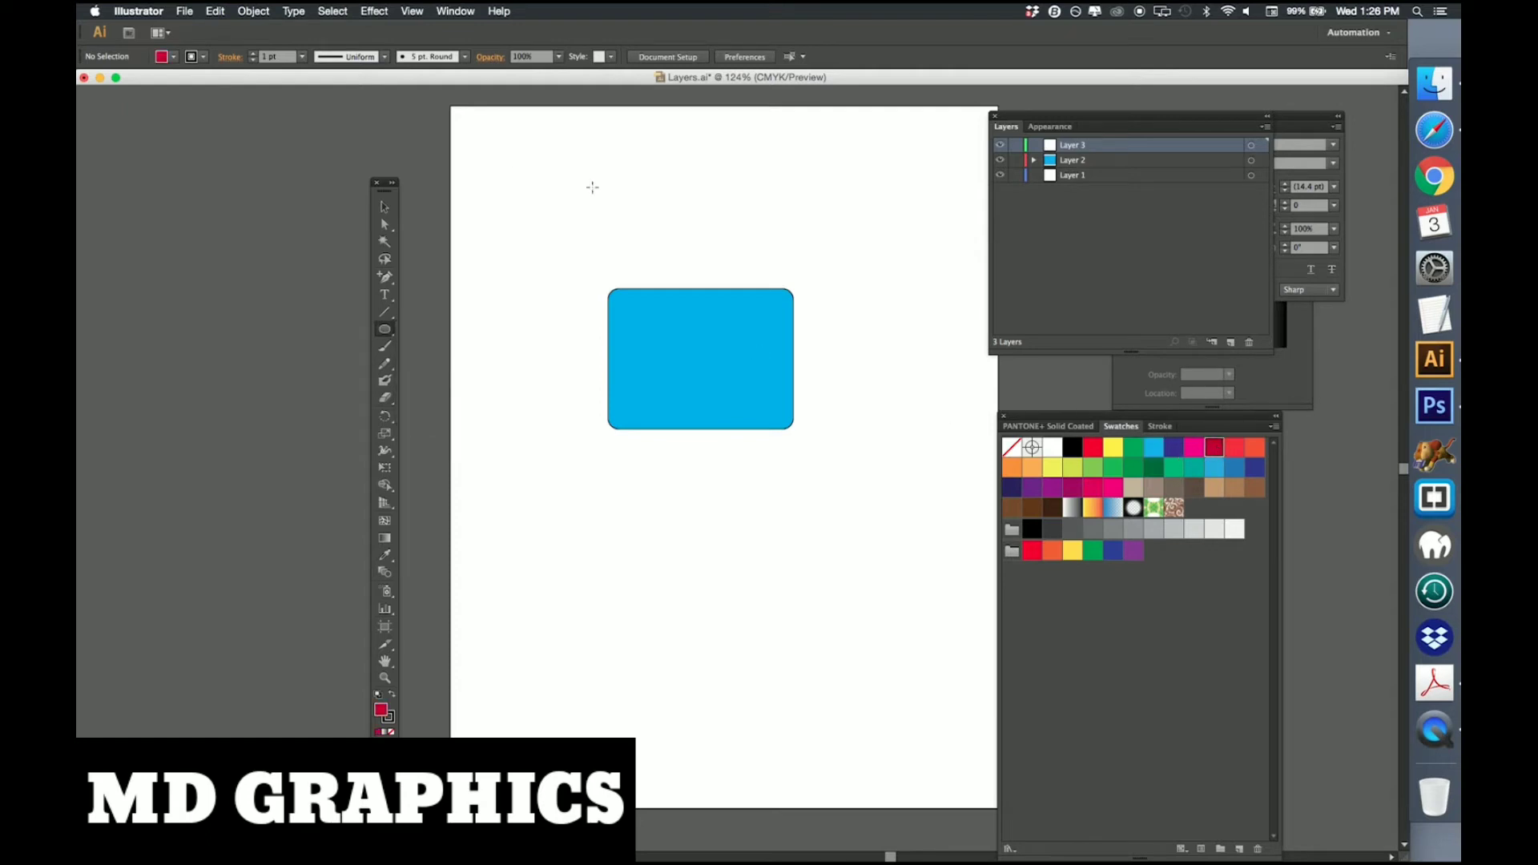
{"action": "left_click_drag", "start_coordinate": [602, 253], "coordinate": [696, 348]}
{"action": "left_click", "coordinate": [384, 207]}
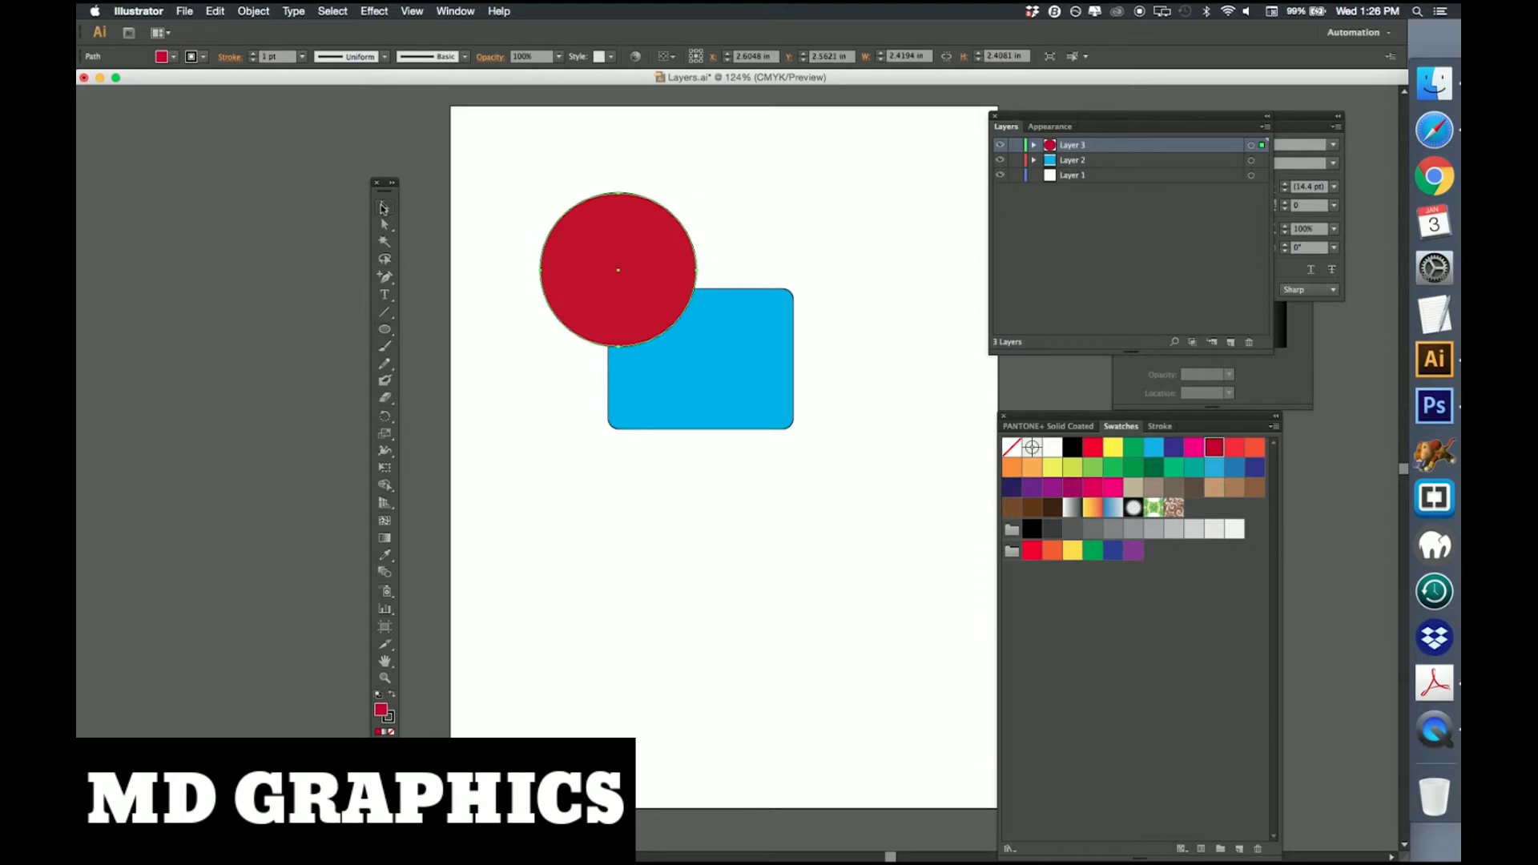
{"action": "left_click", "coordinate": [1044, 234]}
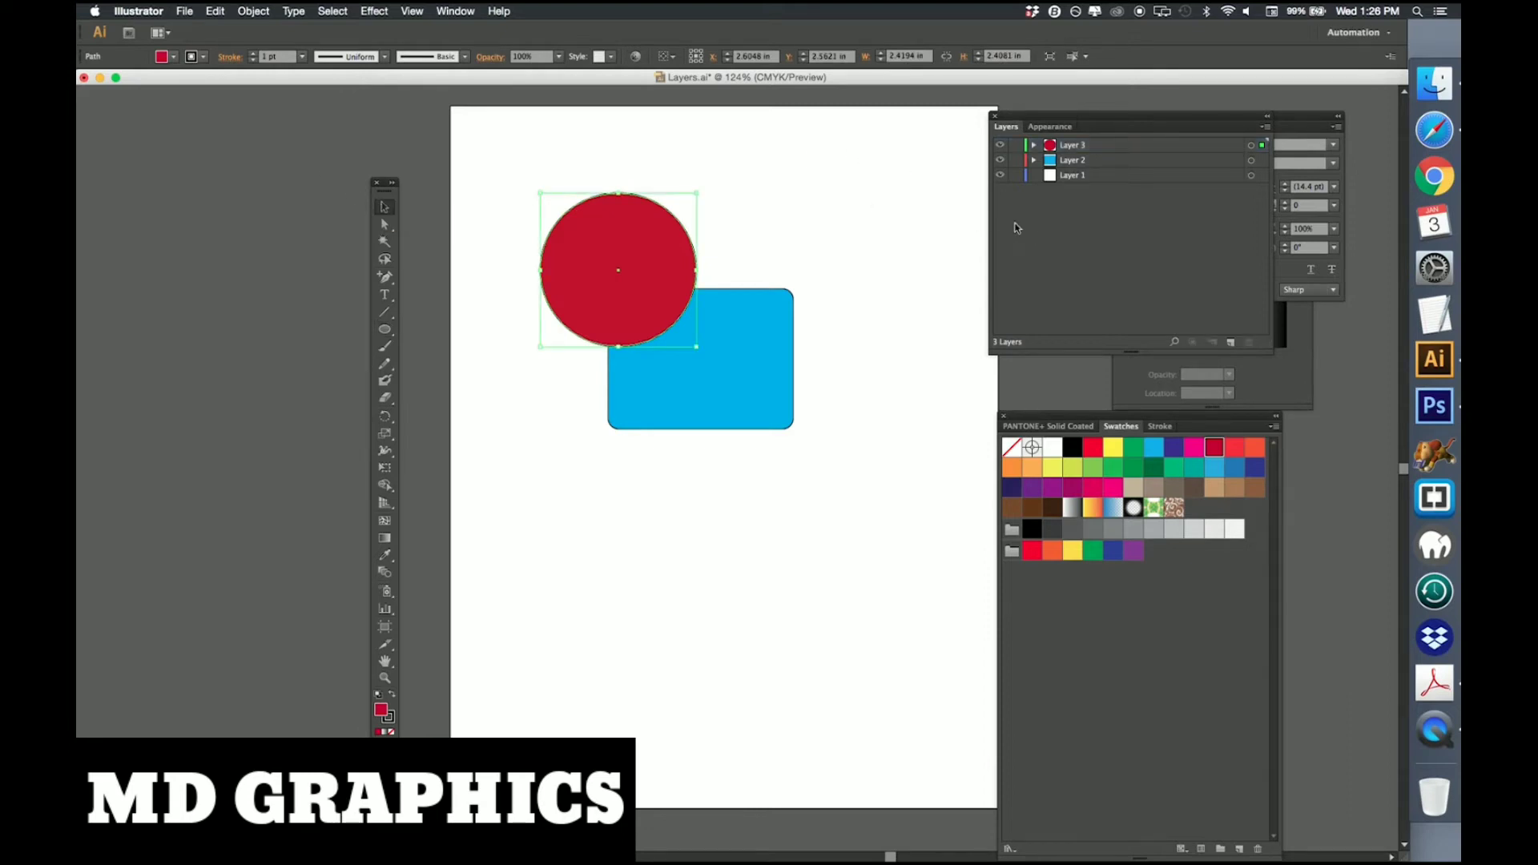
Hide and reshow Layer 3, and try selecting both shapes with that layer locked.
{"action": "left_click", "coordinate": [1001, 146]}
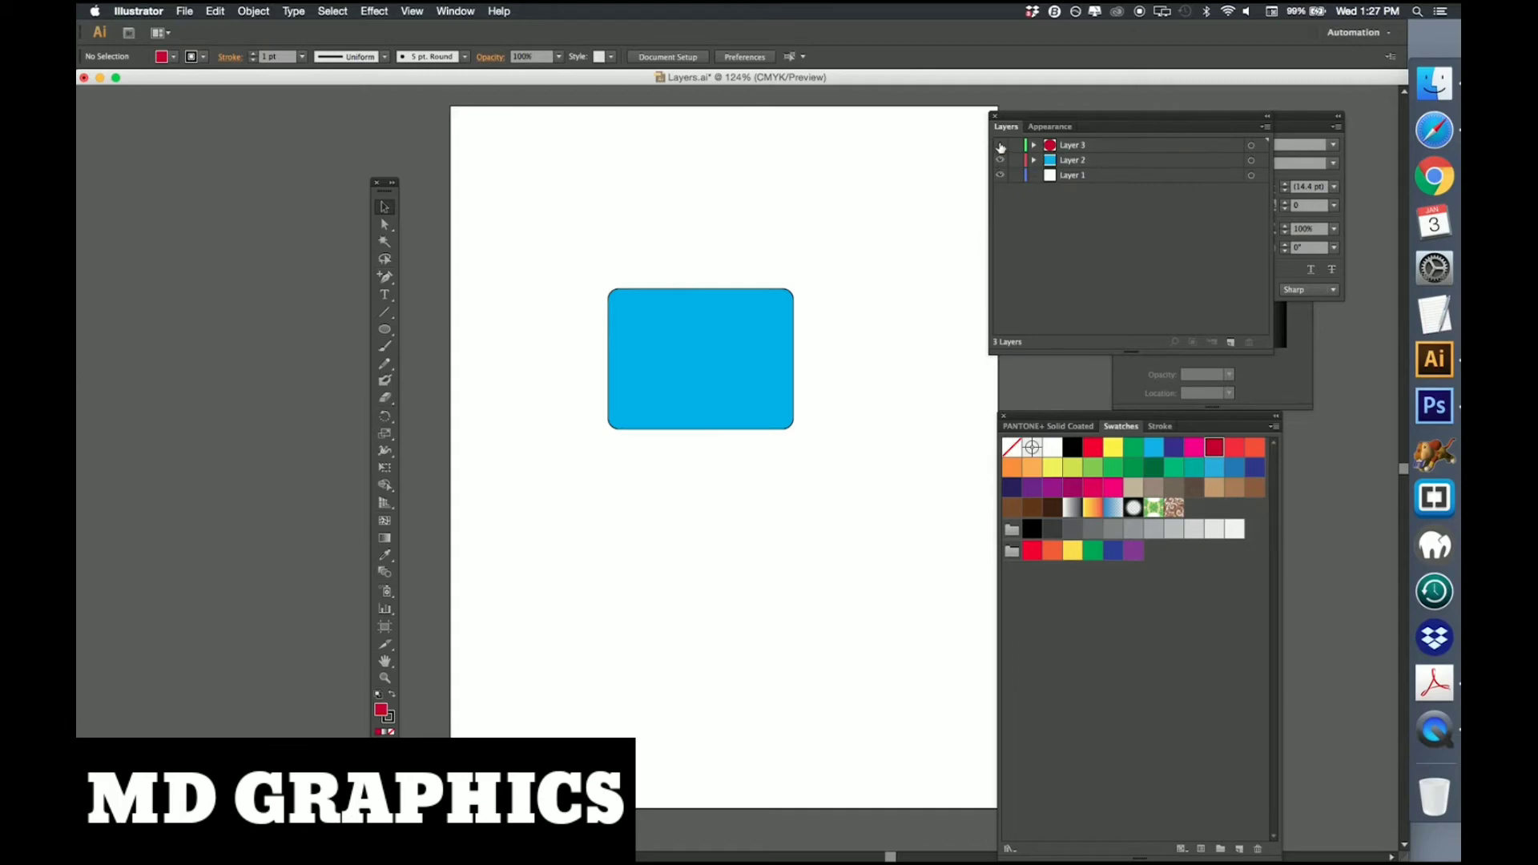
{"action": "left_click", "coordinate": [1000, 145]}
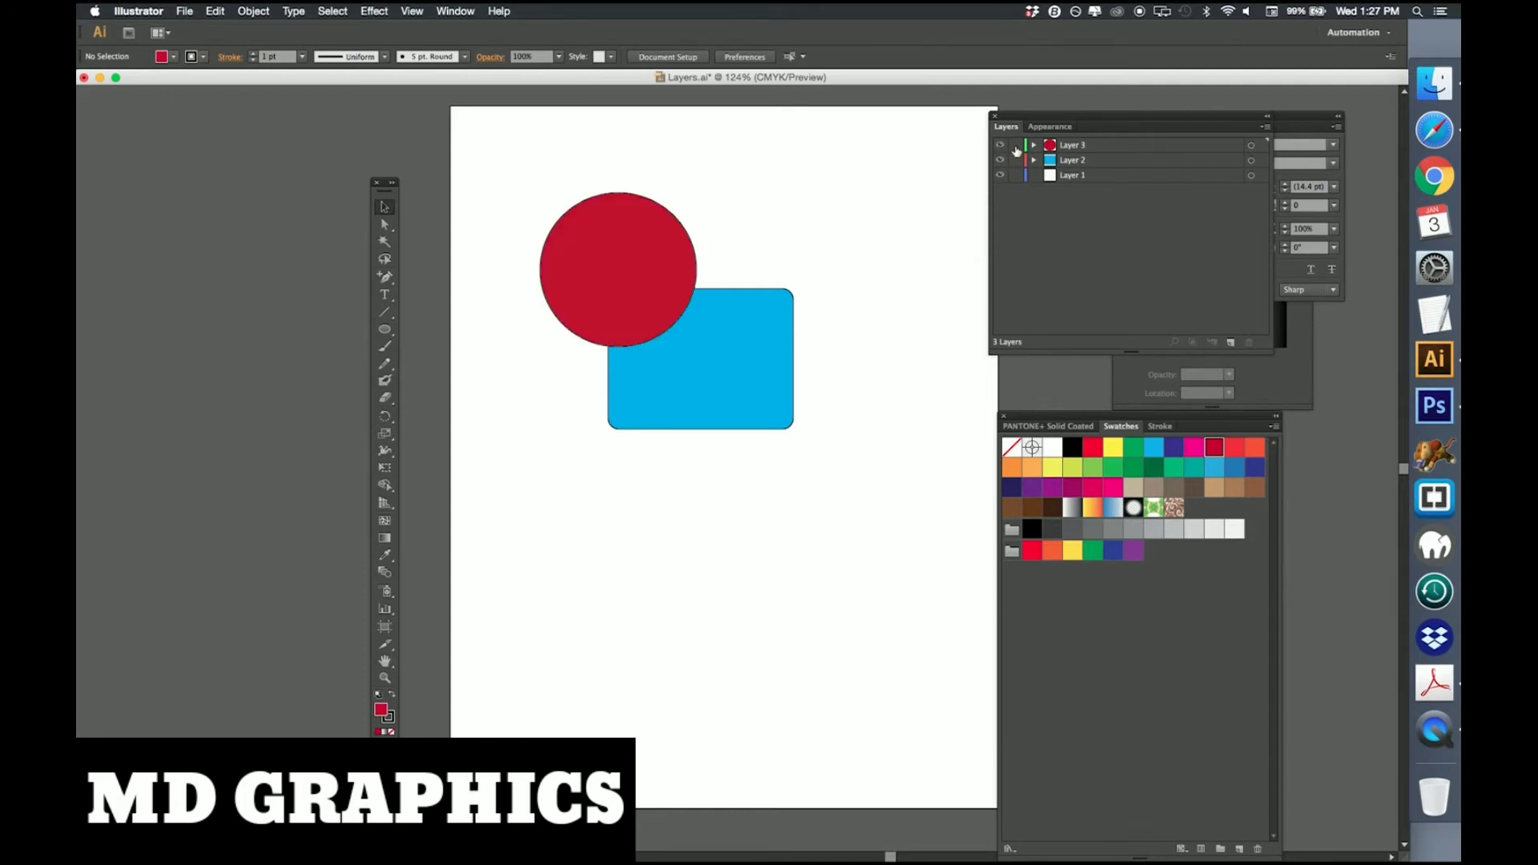
{"action": "left_click", "coordinate": [1016, 146]}
{"action": "left_click_drag", "start_coordinate": [473, 134], "coordinate": [929, 512]}
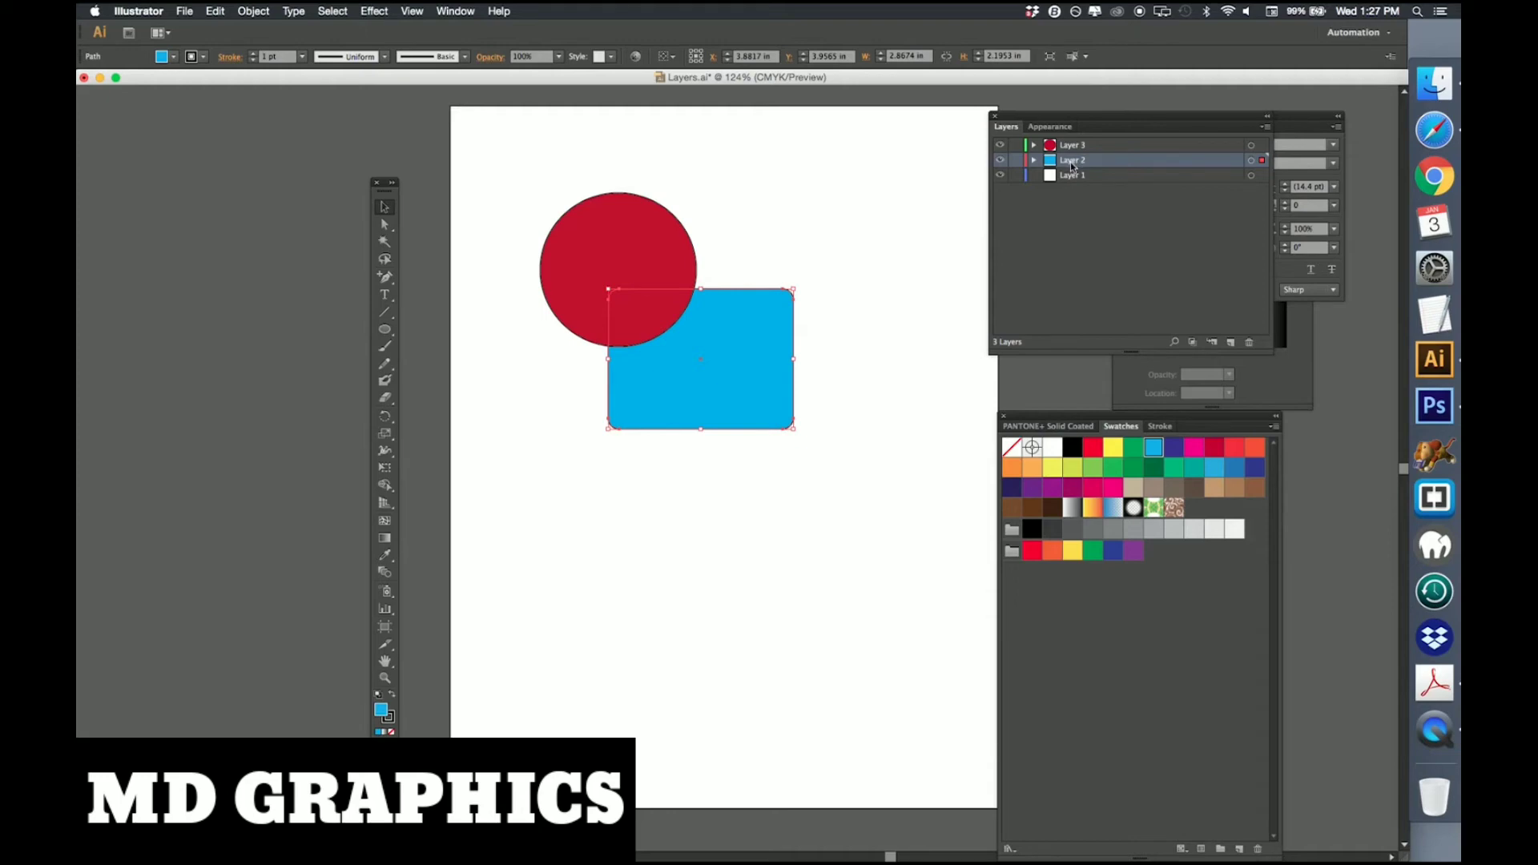
Rename Layer 2 as blue and Layer 3 as red.
{"action": "double_click", "coordinate": [1075, 166]}
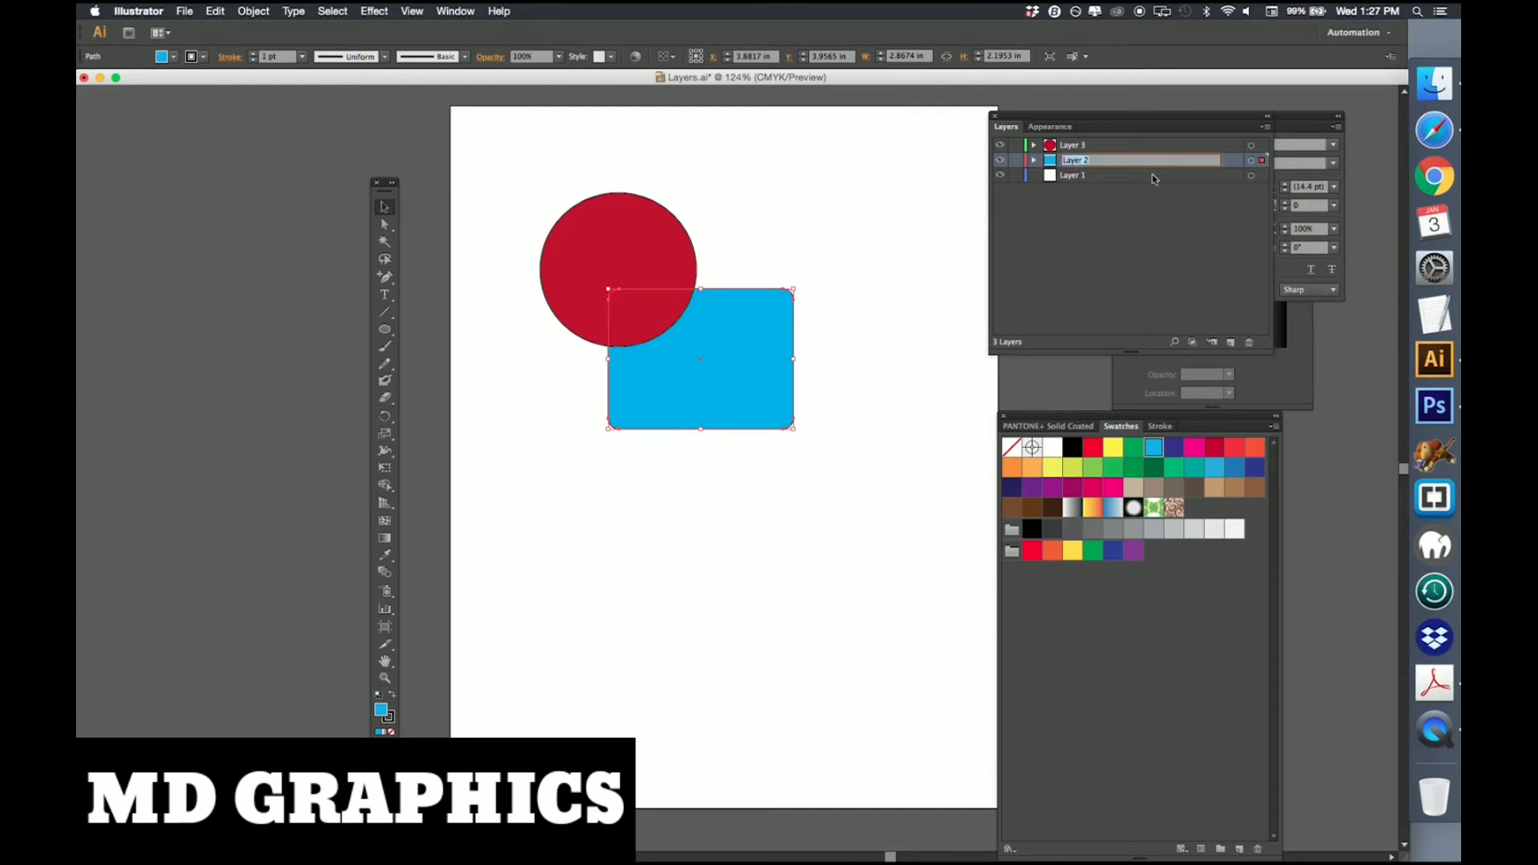
{"action": "type", "text": "blue"}
{"action": "key", "text": "Return"}
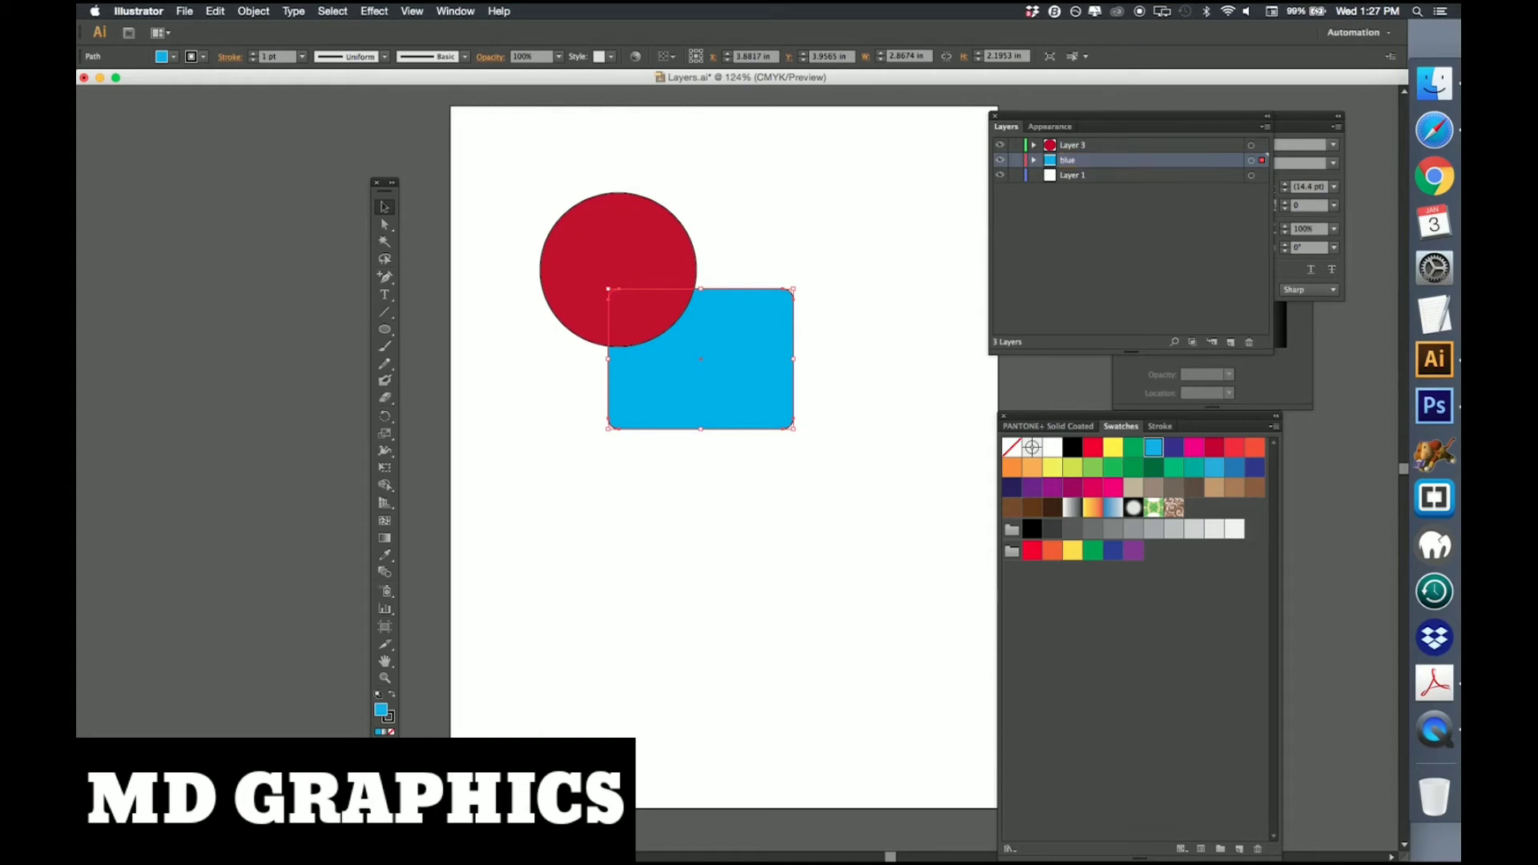
{"action": "double_click", "coordinate": [1075, 145]}
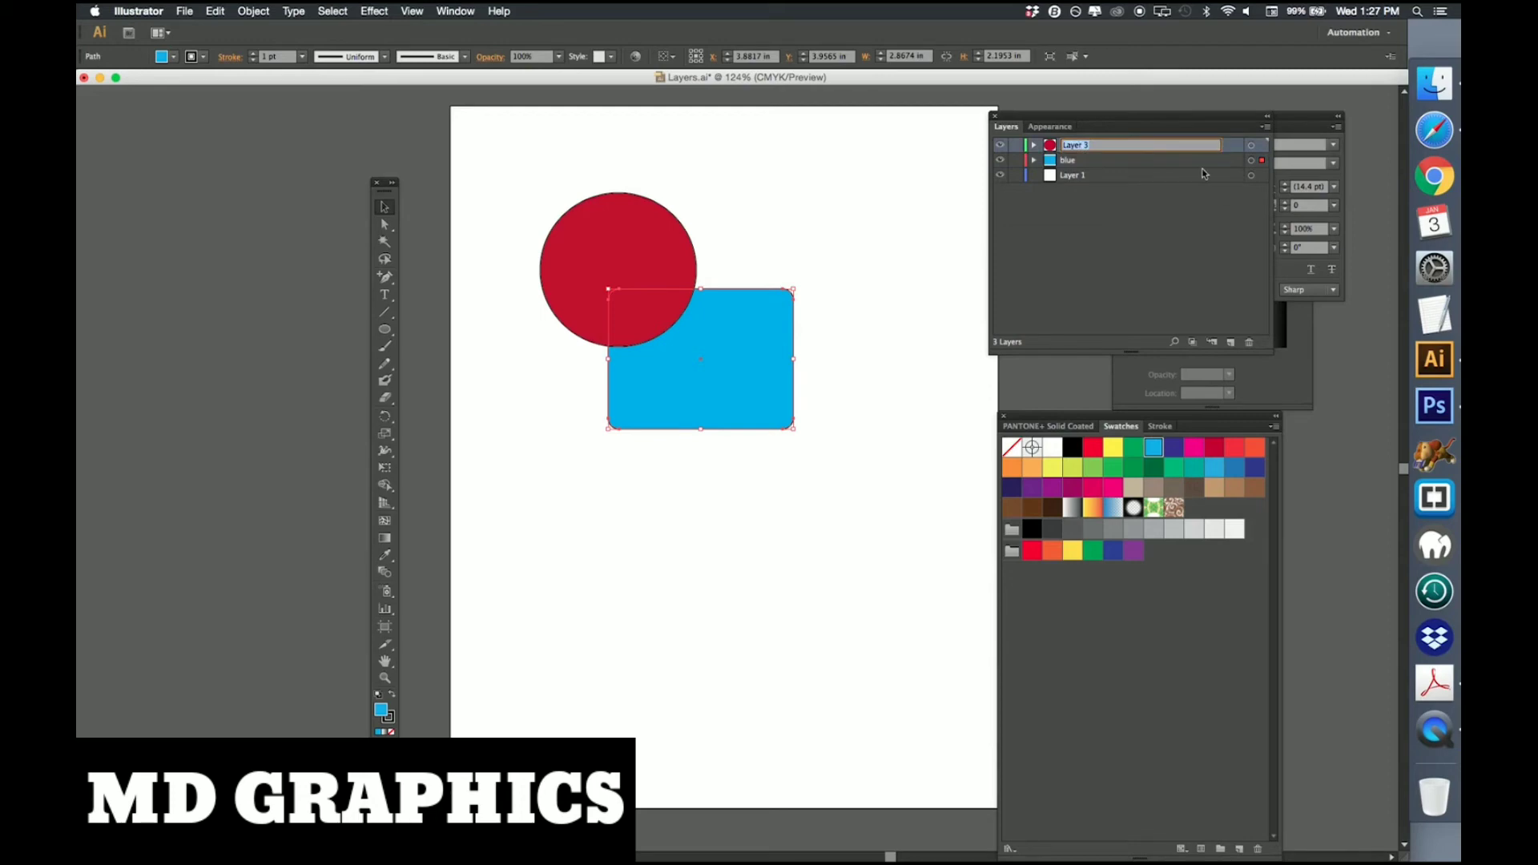
{"action": "type", "text": "red"}
{"action": "key", "text": "Return"}
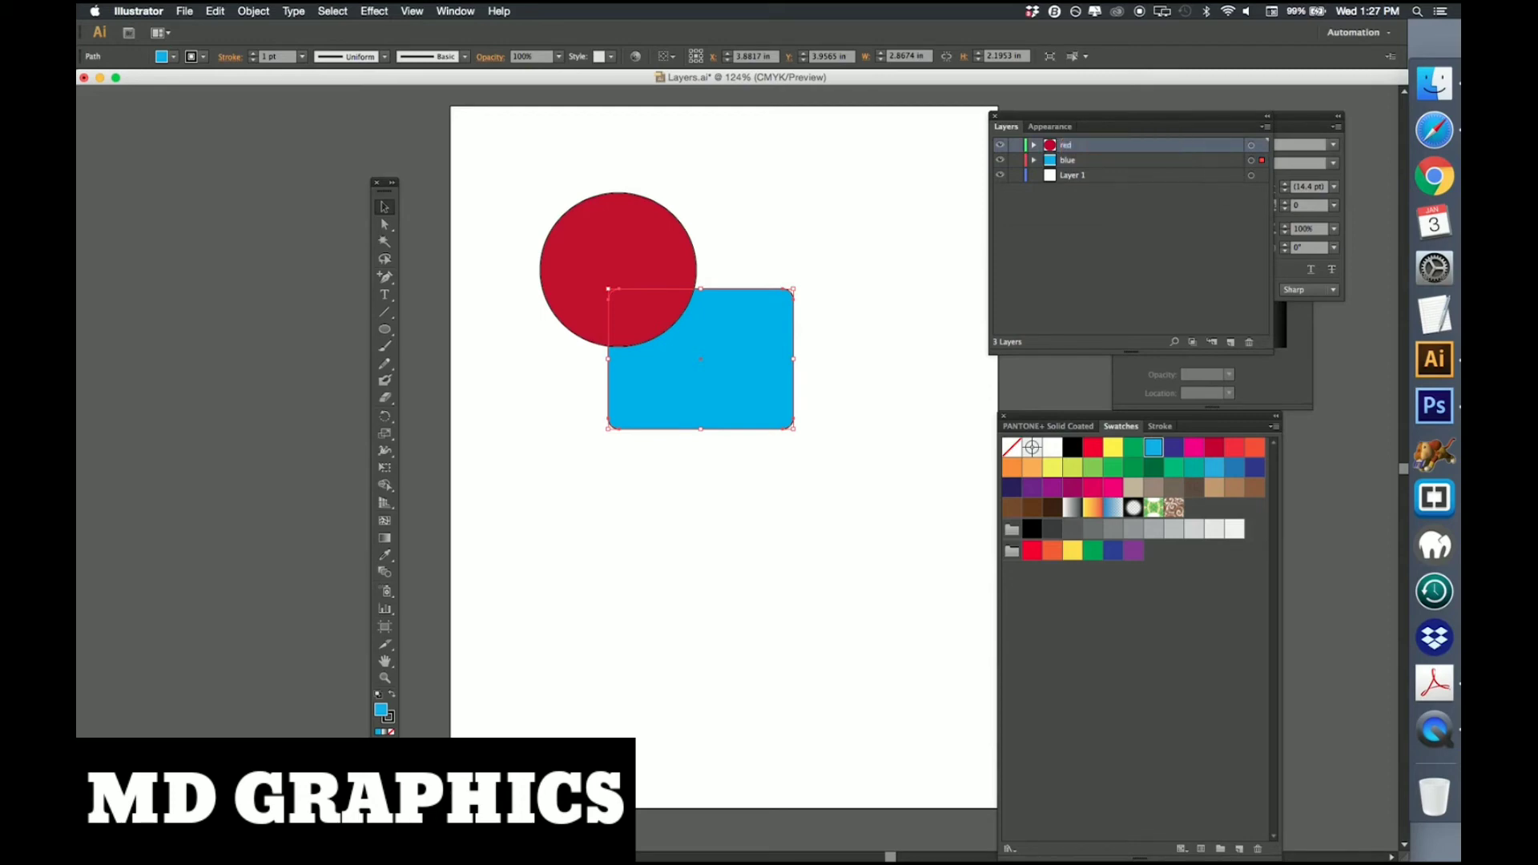
{"action": "left_click", "coordinate": [1086, 224]}
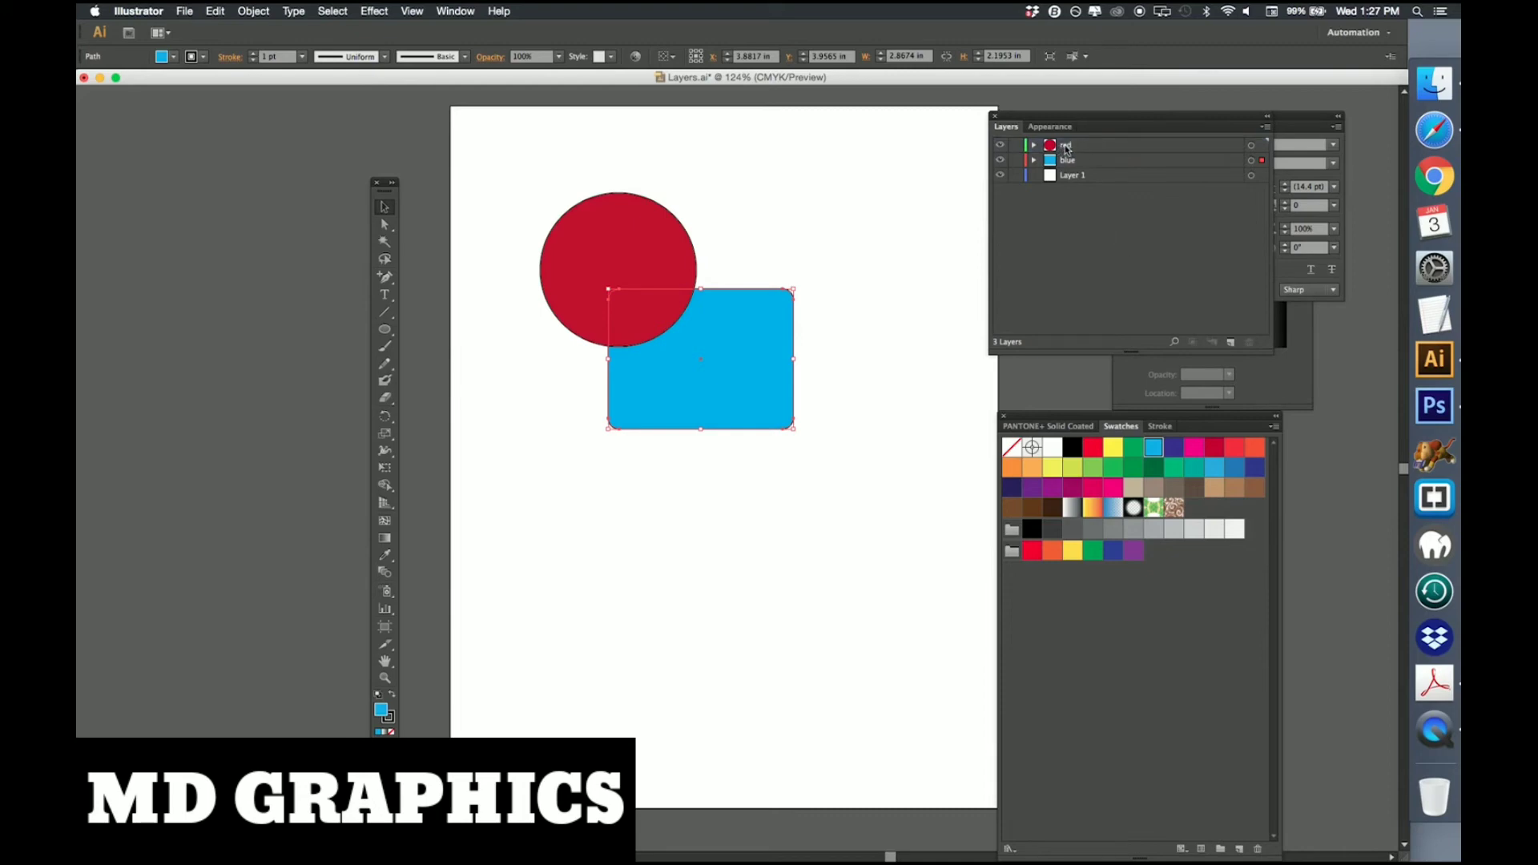
Try a short line across the red circle on the red layer, undo it, and clear the selection.
{"action": "left_click", "coordinate": [1093, 147]}
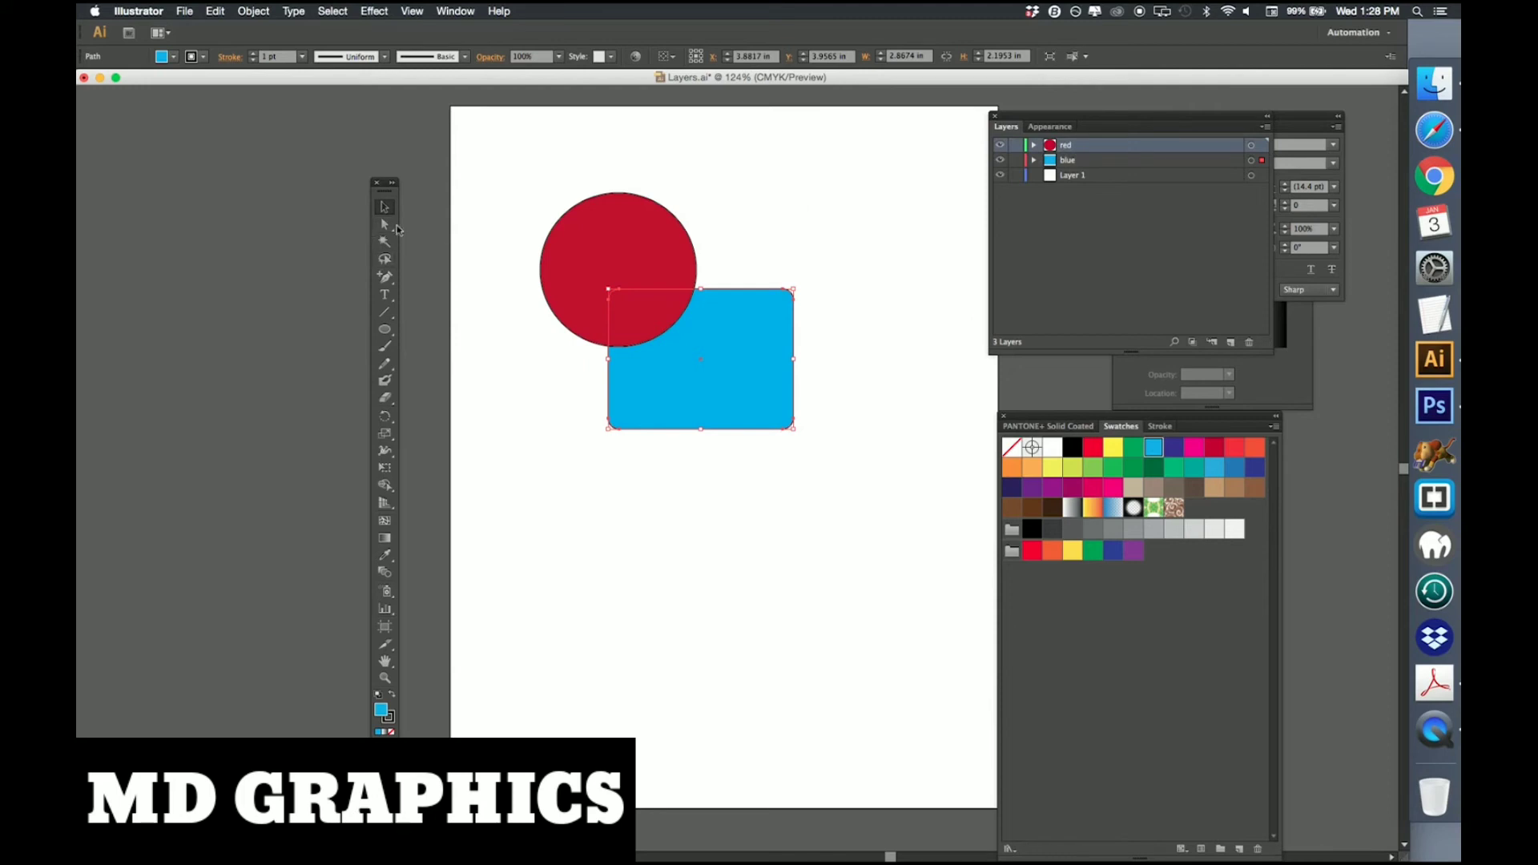
{"action": "left_click", "coordinate": [385, 312]}
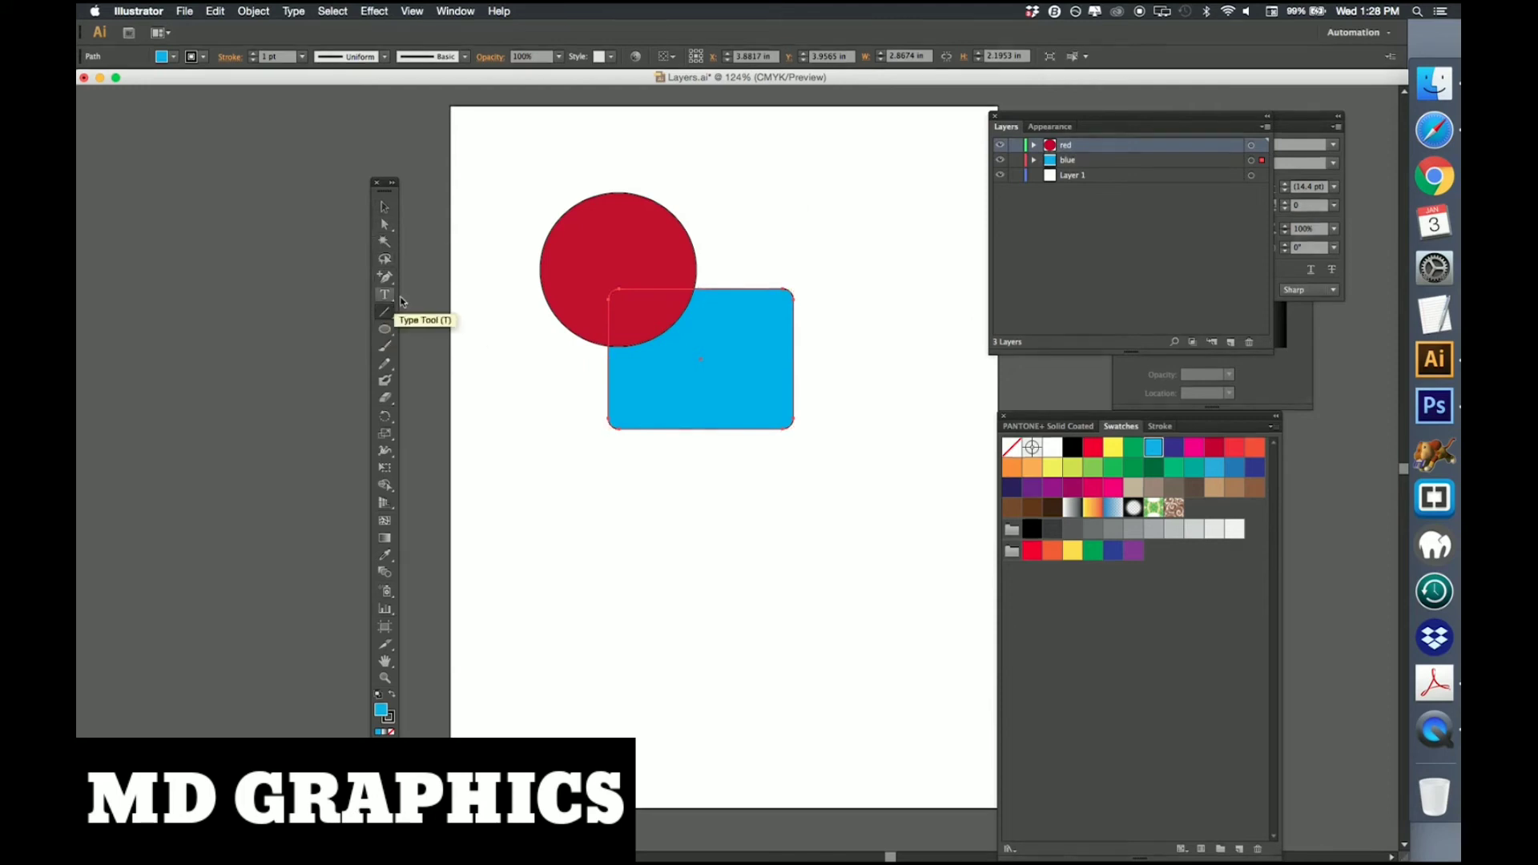
{"action": "key", "text": "super+shift+a"}
{"action": "left_click_drag", "start_coordinate": [492, 239], "coordinate": [625, 251]}
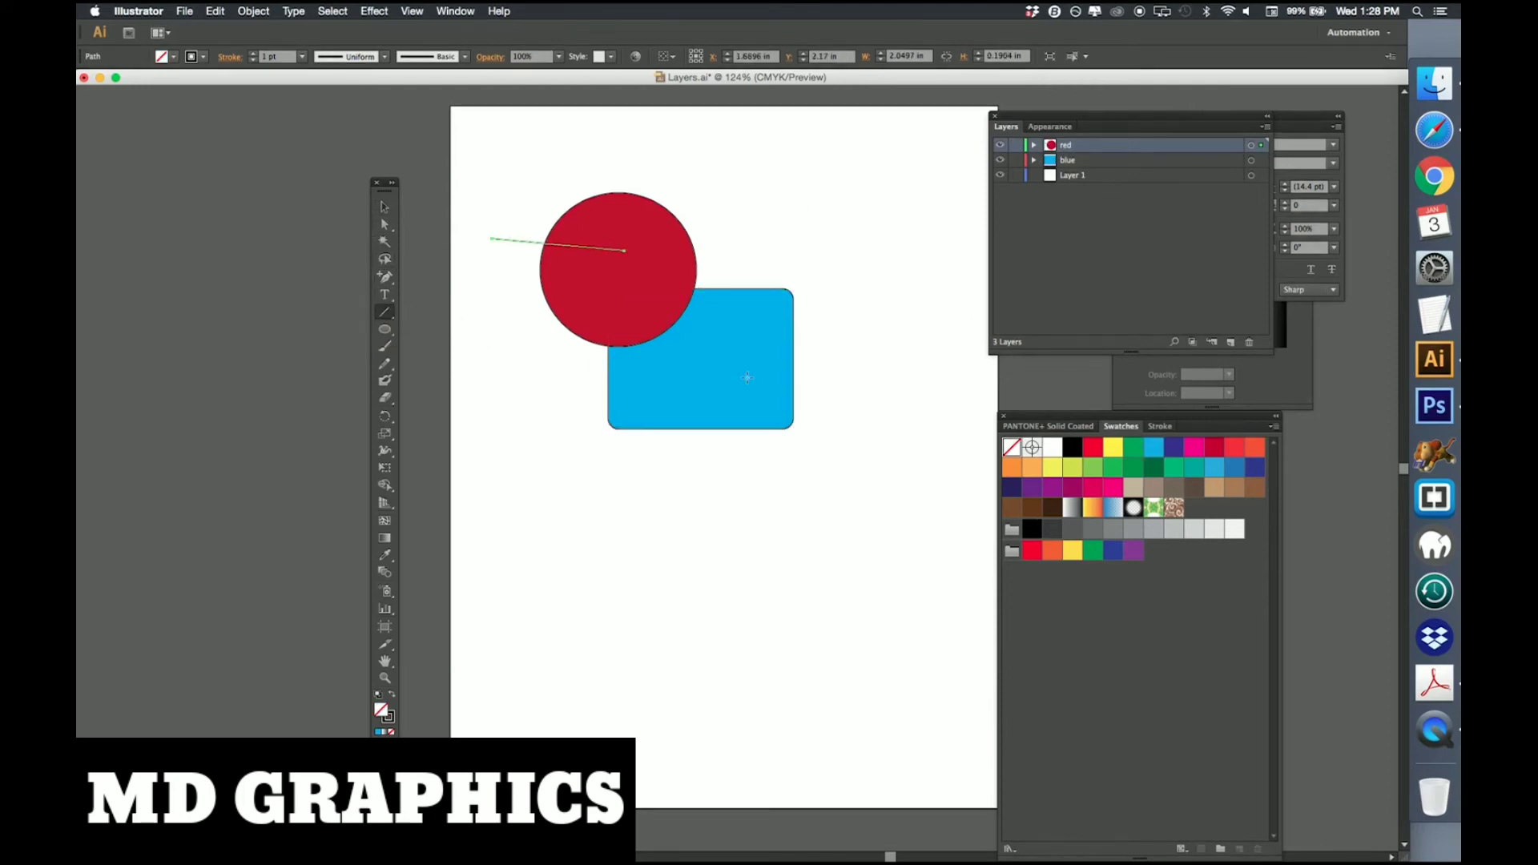
{"action": "key", "text": "super+z"}
{"action": "key", "text": "super+z"}
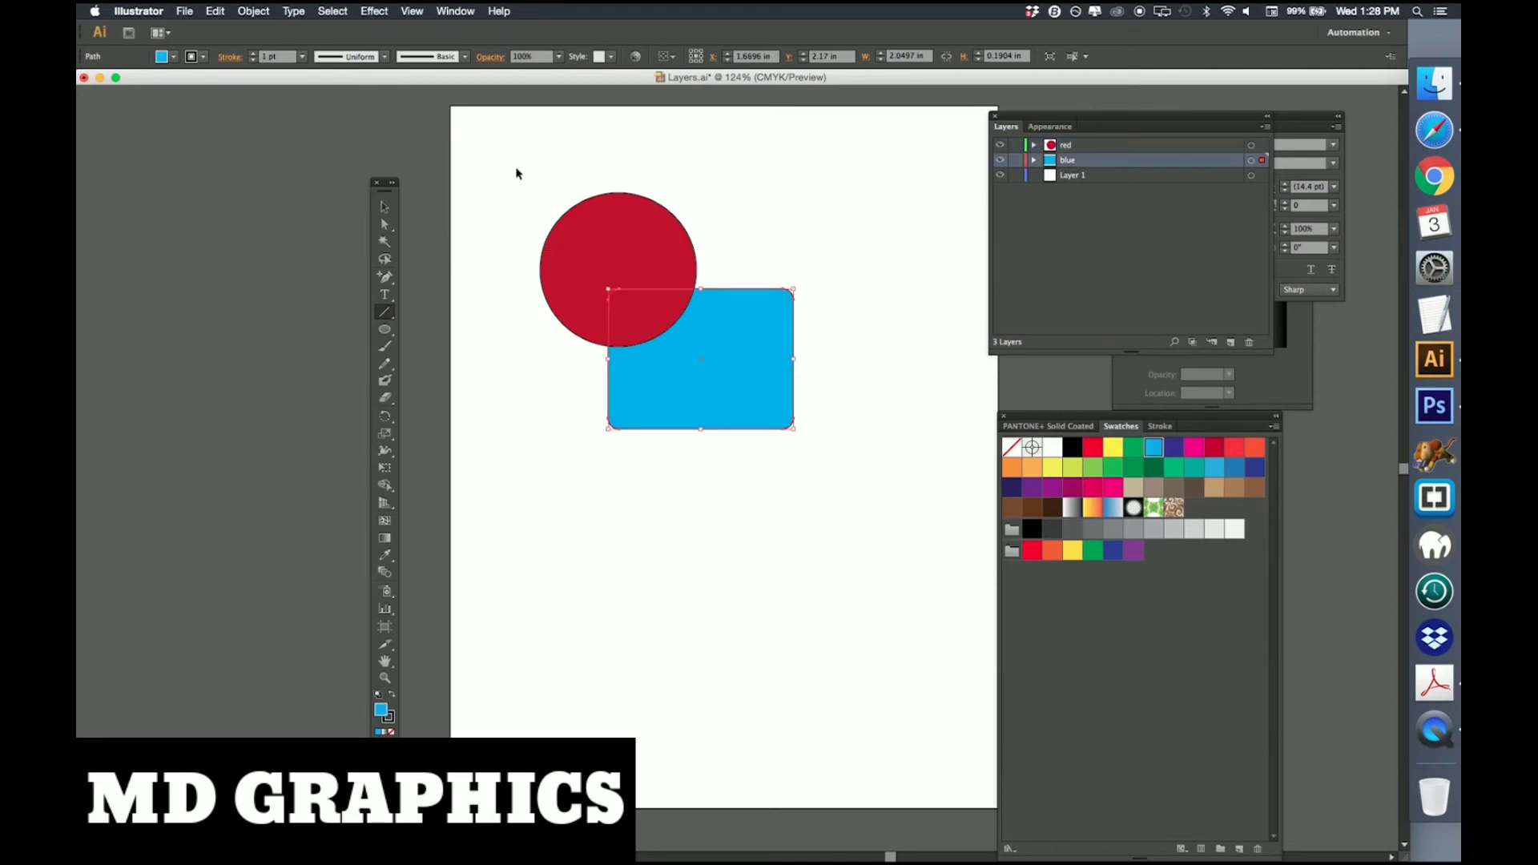
{"action": "left_click", "coordinate": [382, 207]}
{"action": "left_click", "coordinate": [865, 190]}
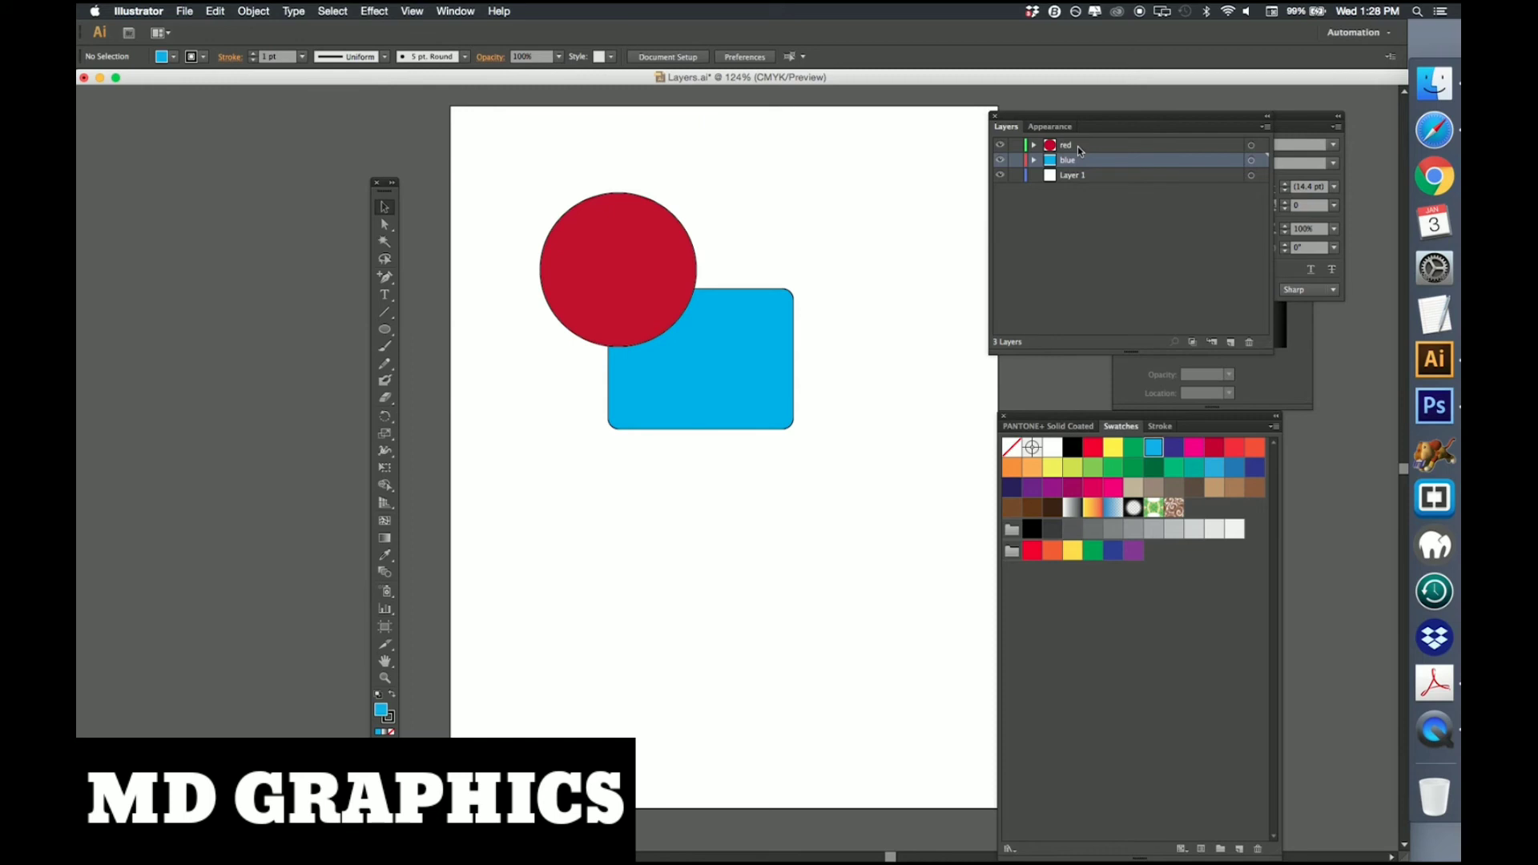
Move the red layer beneath the blue layer and add a sublayer inside blue.
{"action": "left_click_drag", "start_coordinate": [1079, 148], "coordinate": [1088, 173]}
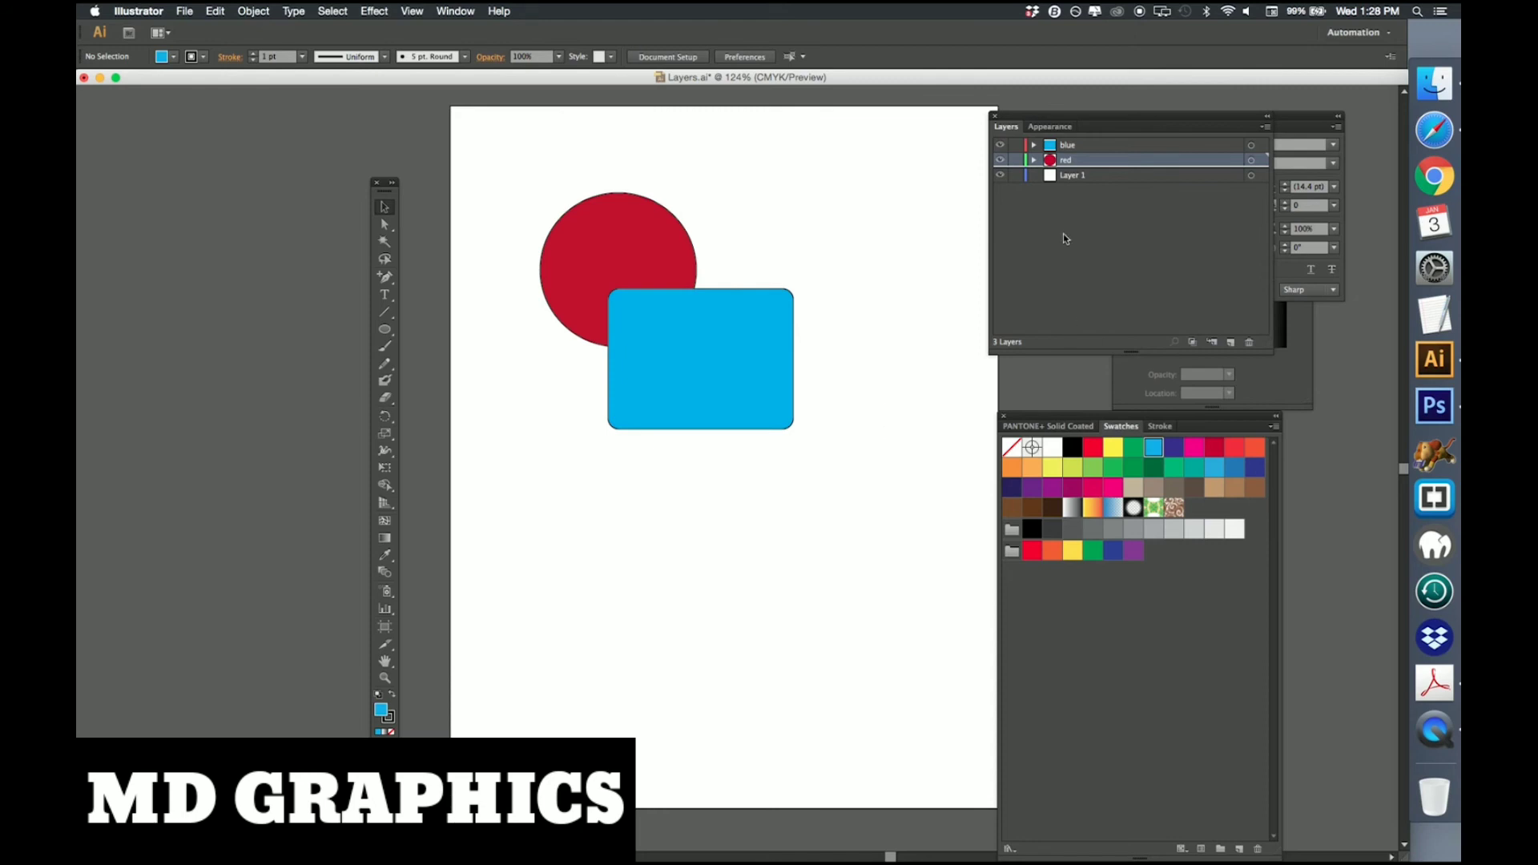
{"action": "left_click_drag", "start_coordinate": [1086, 170], "coordinate": [1085, 146]}
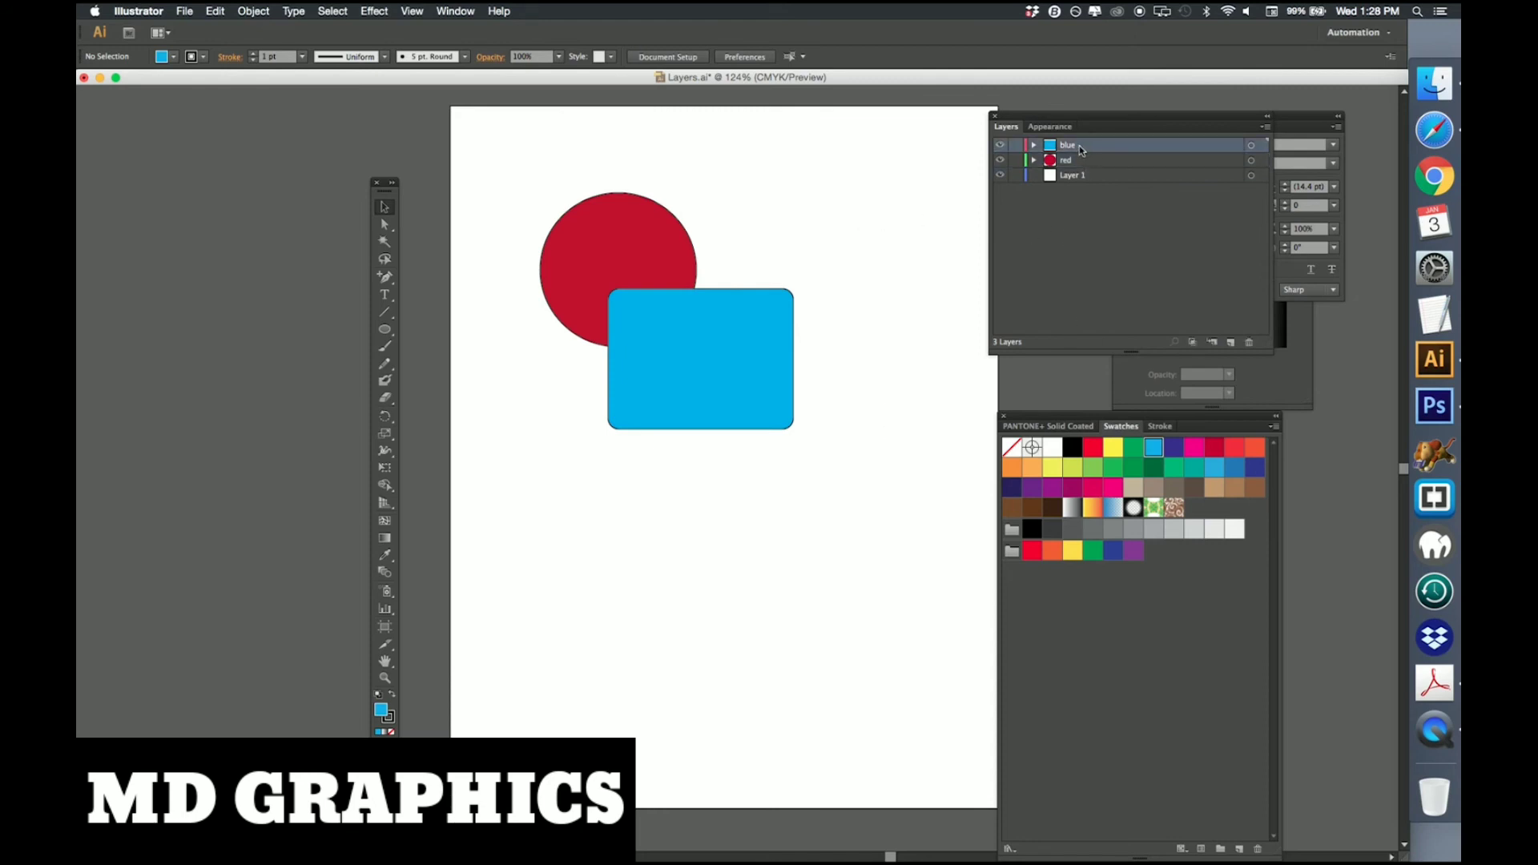
{"action": "left_click", "coordinate": [1213, 343]}
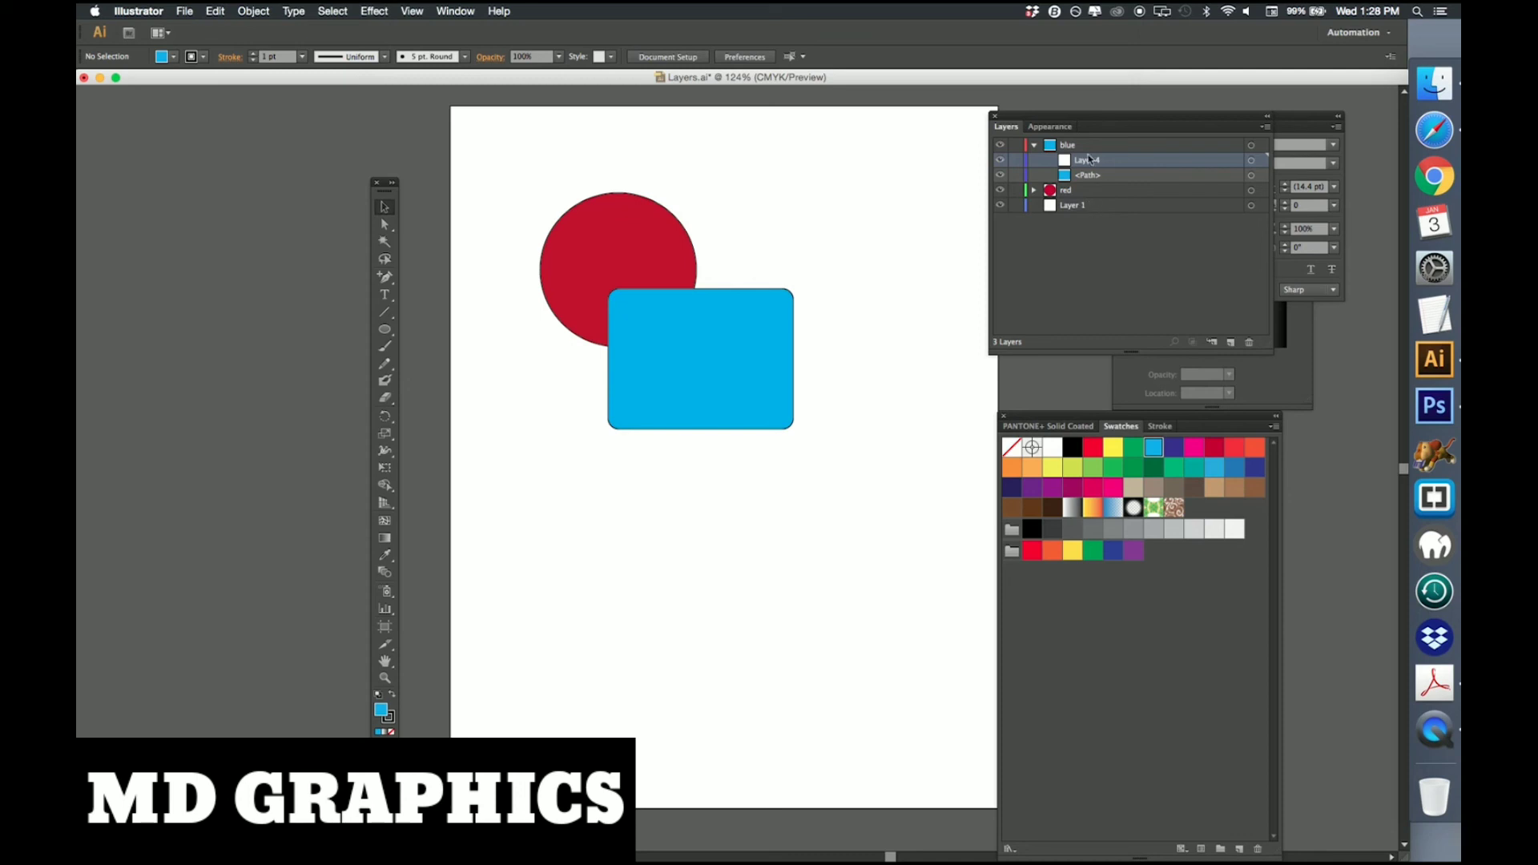
{"action": "left_click_drag", "start_coordinate": [1093, 163], "coordinate": [1097, 165]}
Draw a pentagon about 2.17 by 2.24 in on the new sublayer, overlapping the rectangle's upper edge, and fill it dark blue.
{"action": "left_click", "coordinate": [389, 333]}
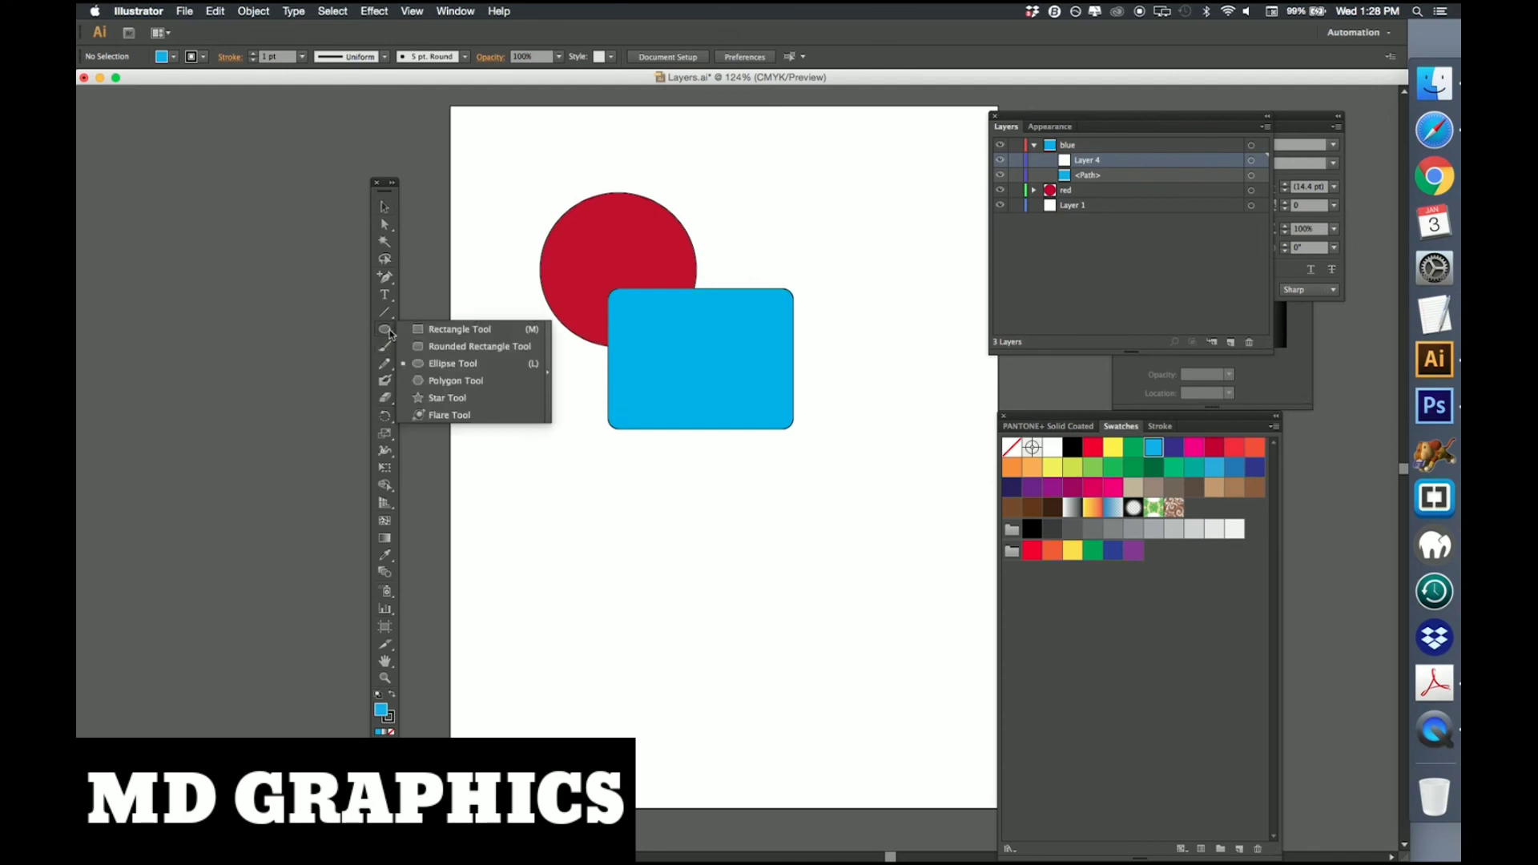
{"action": "left_click", "coordinate": [445, 381]}
{"action": "left_click_drag", "start_coordinate": [731, 262], "coordinate": [790, 309]}
{"action": "left_click", "coordinate": [1175, 453]}
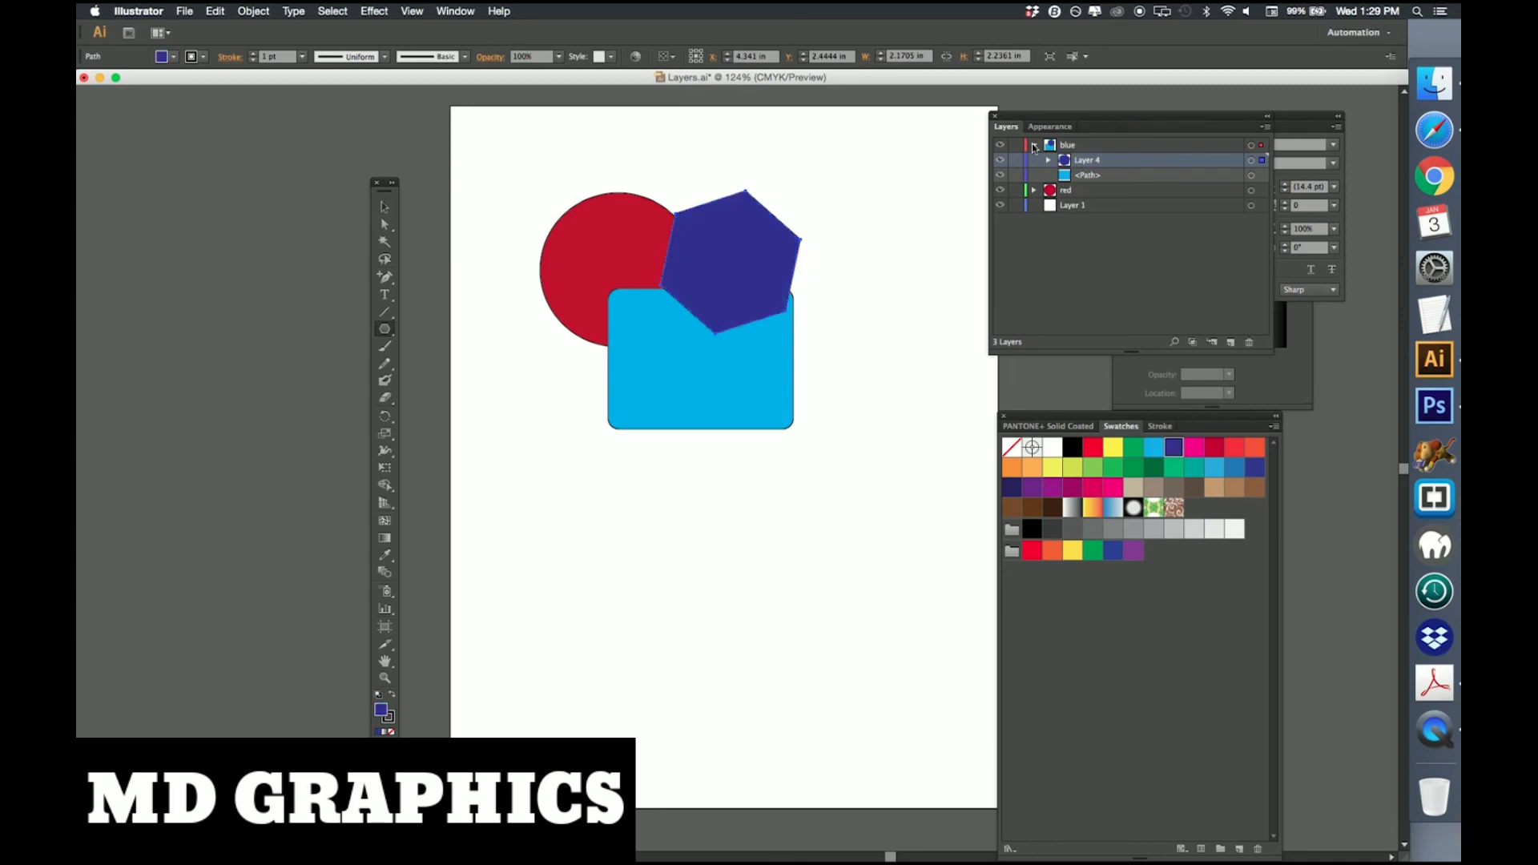
Hide and reshow the blue layer, and move it with its sublayer below the red layer.
{"action": "left_click", "coordinate": [1000, 147]}
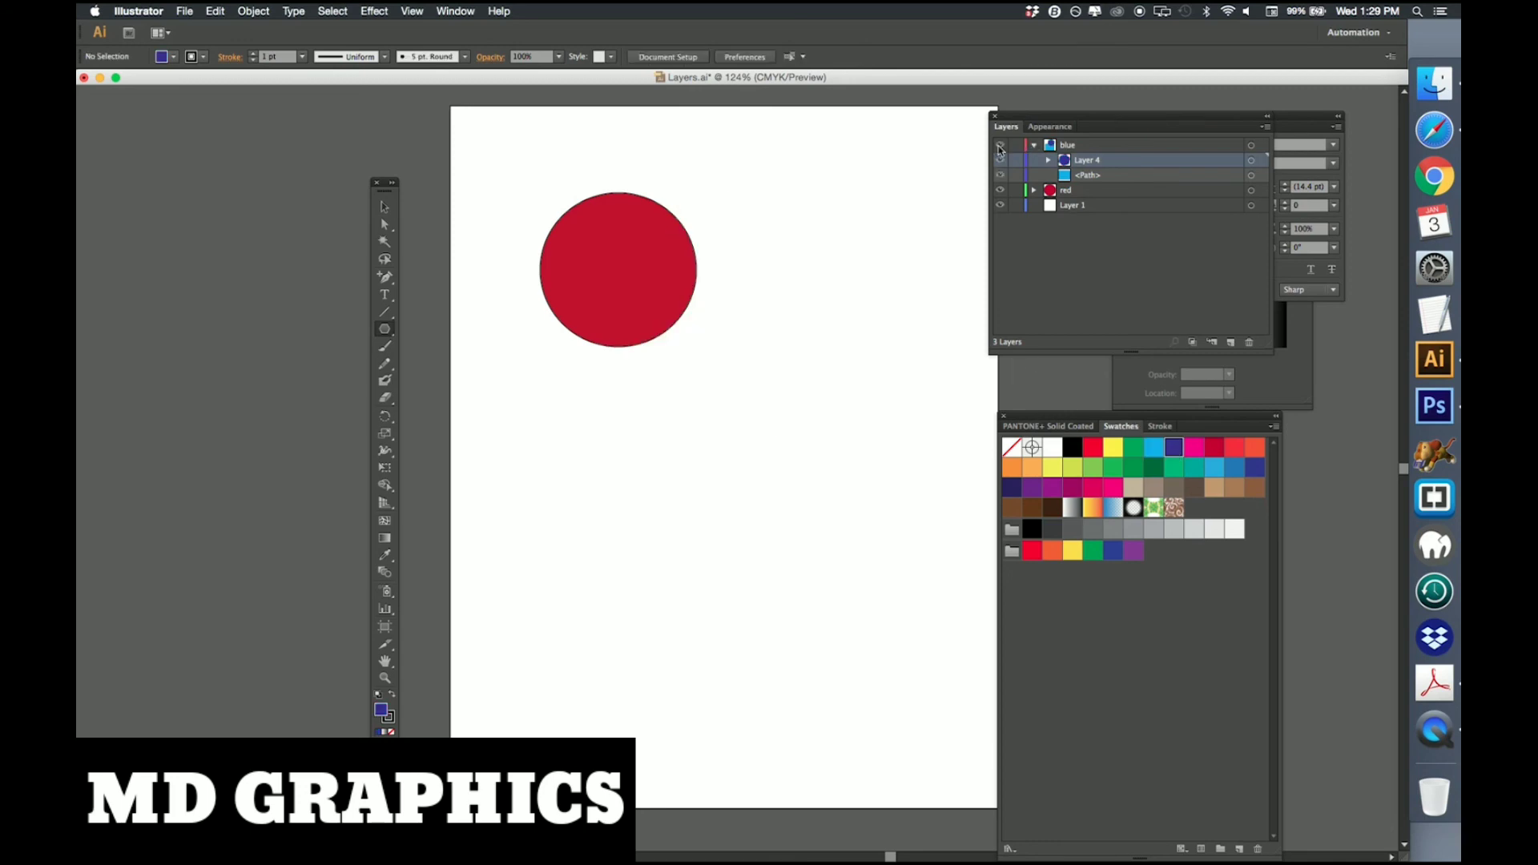
{"action": "left_click", "coordinate": [1000, 146]}
{"action": "left_click_drag", "start_coordinate": [1070, 146], "coordinate": [1099, 196]}
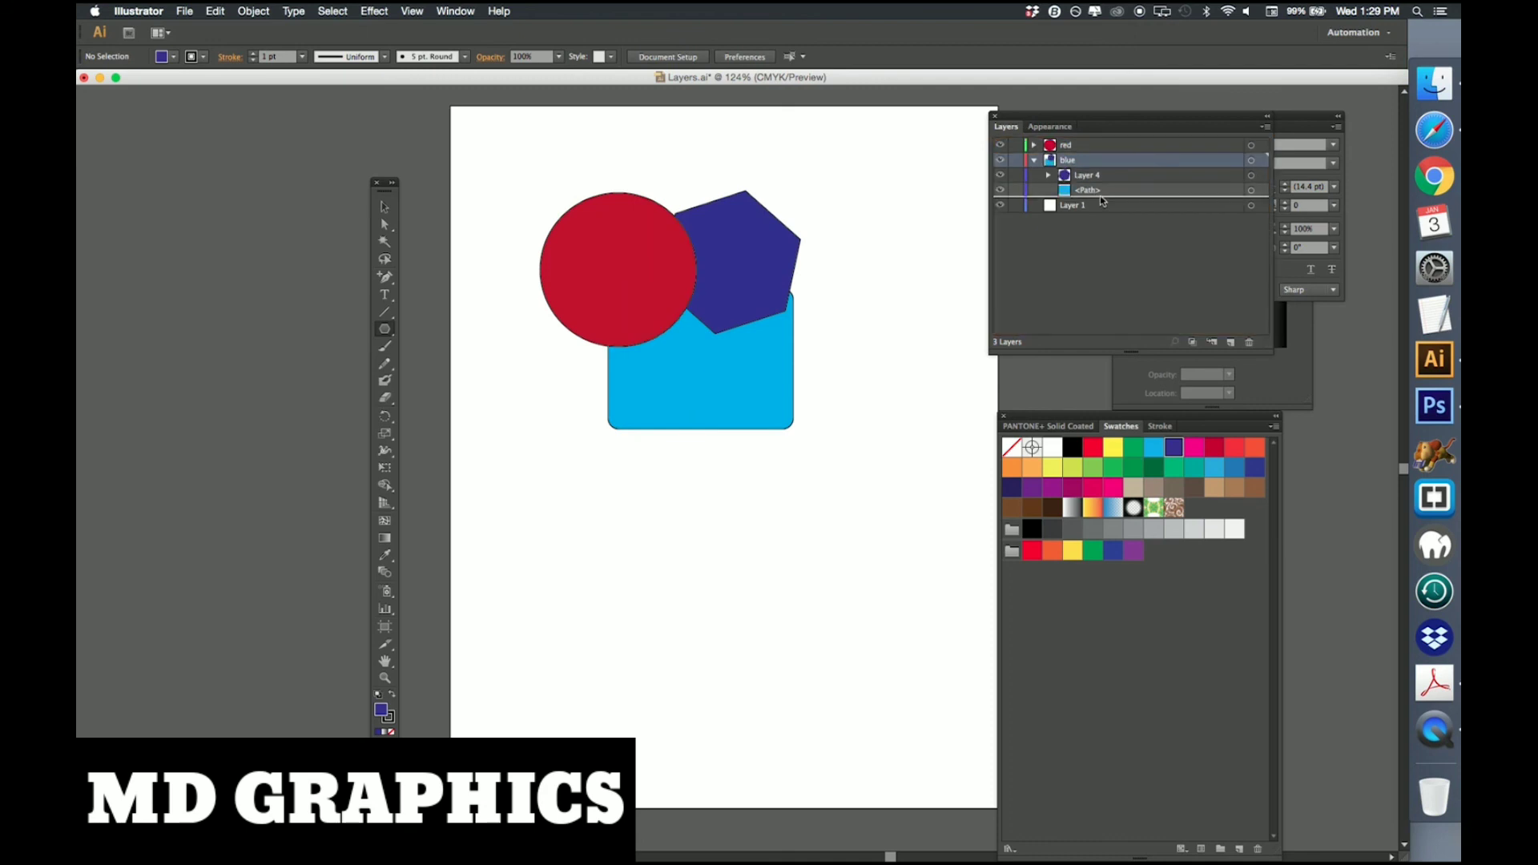
{"action": "left_click", "coordinate": [1077, 313]}
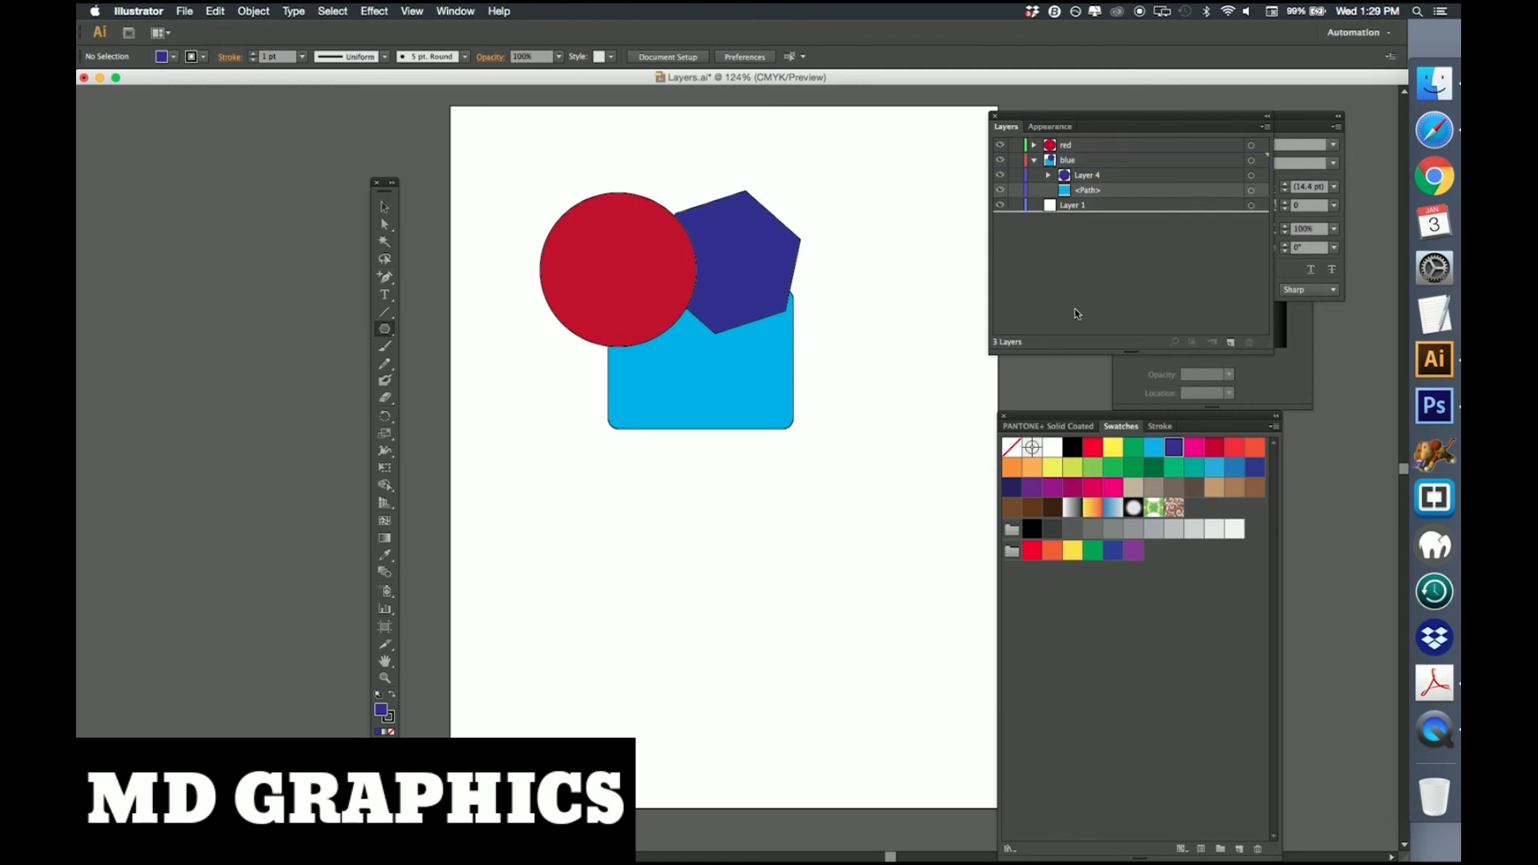
Flatten all artwork into a single layer and collapse the blue layer's contents.
{"action": "left_click", "coordinate": [1264, 125]}
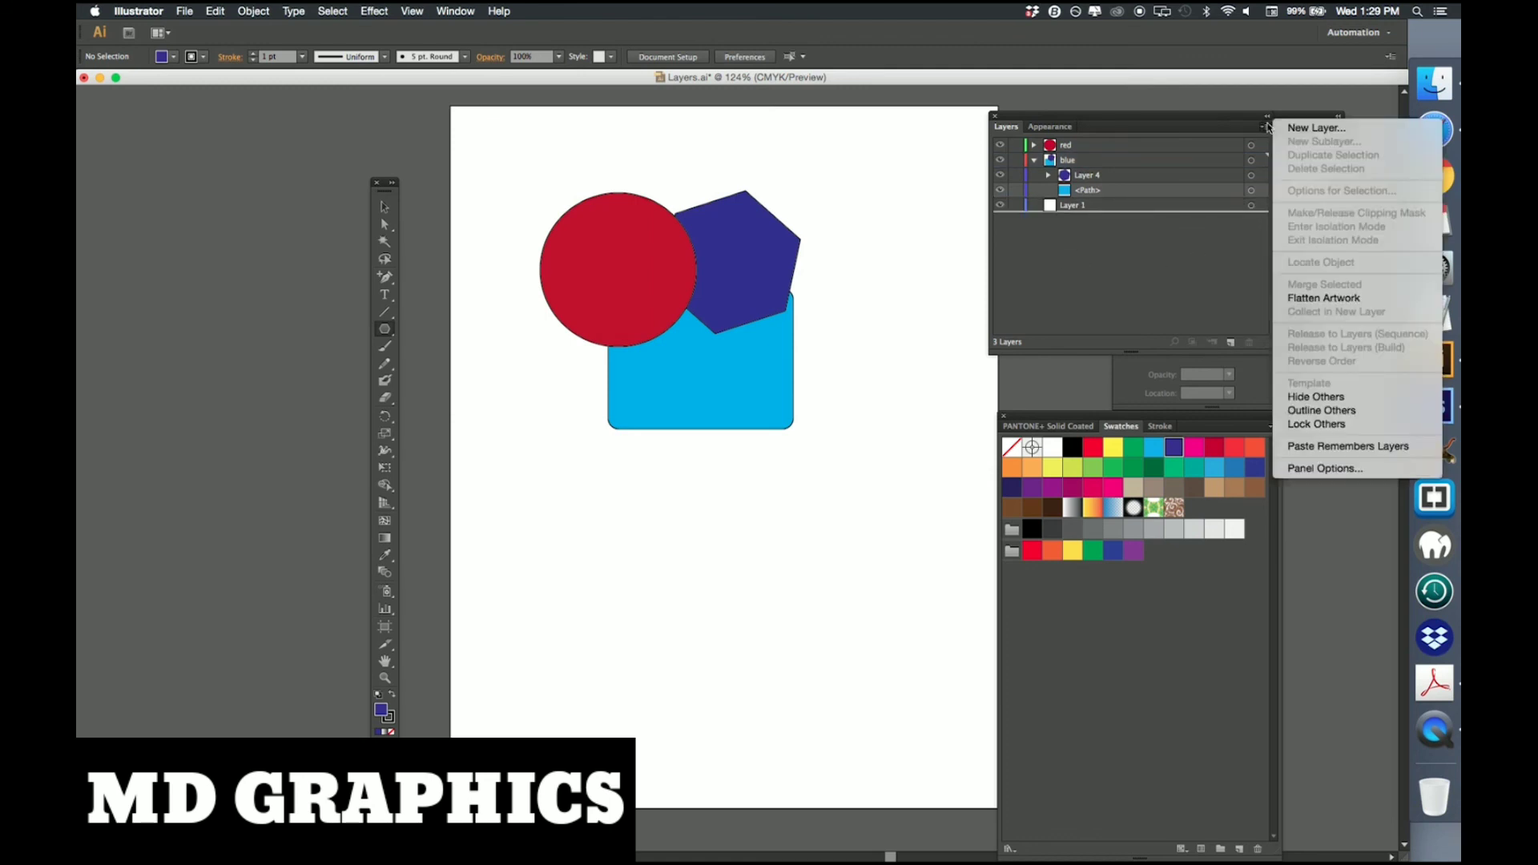
{"action": "left_click", "coordinate": [1348, 305]}
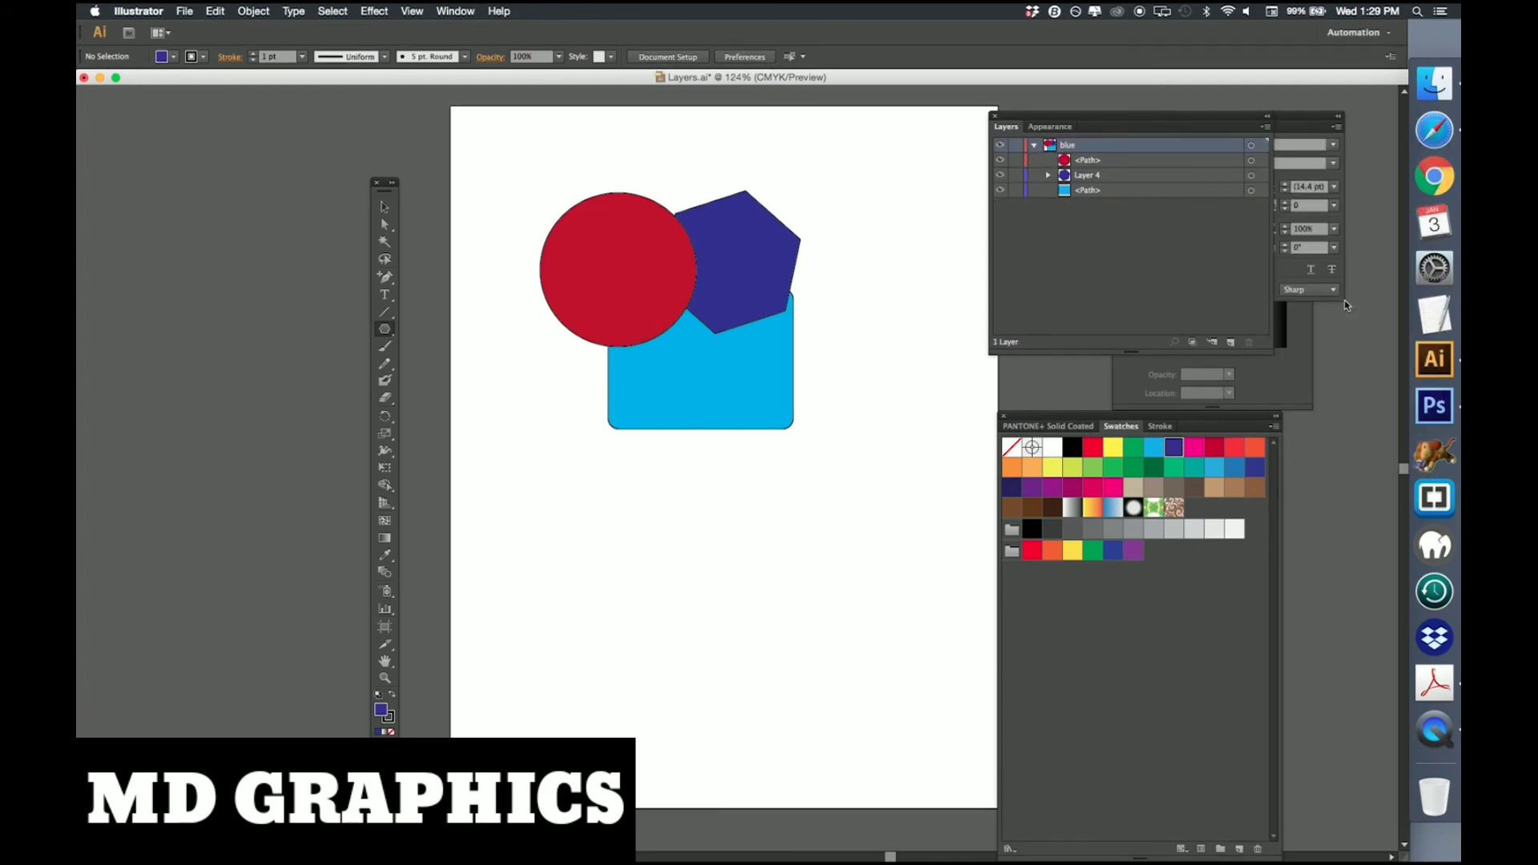
{"action": "left_click", "coordinate": [1034, 145]}
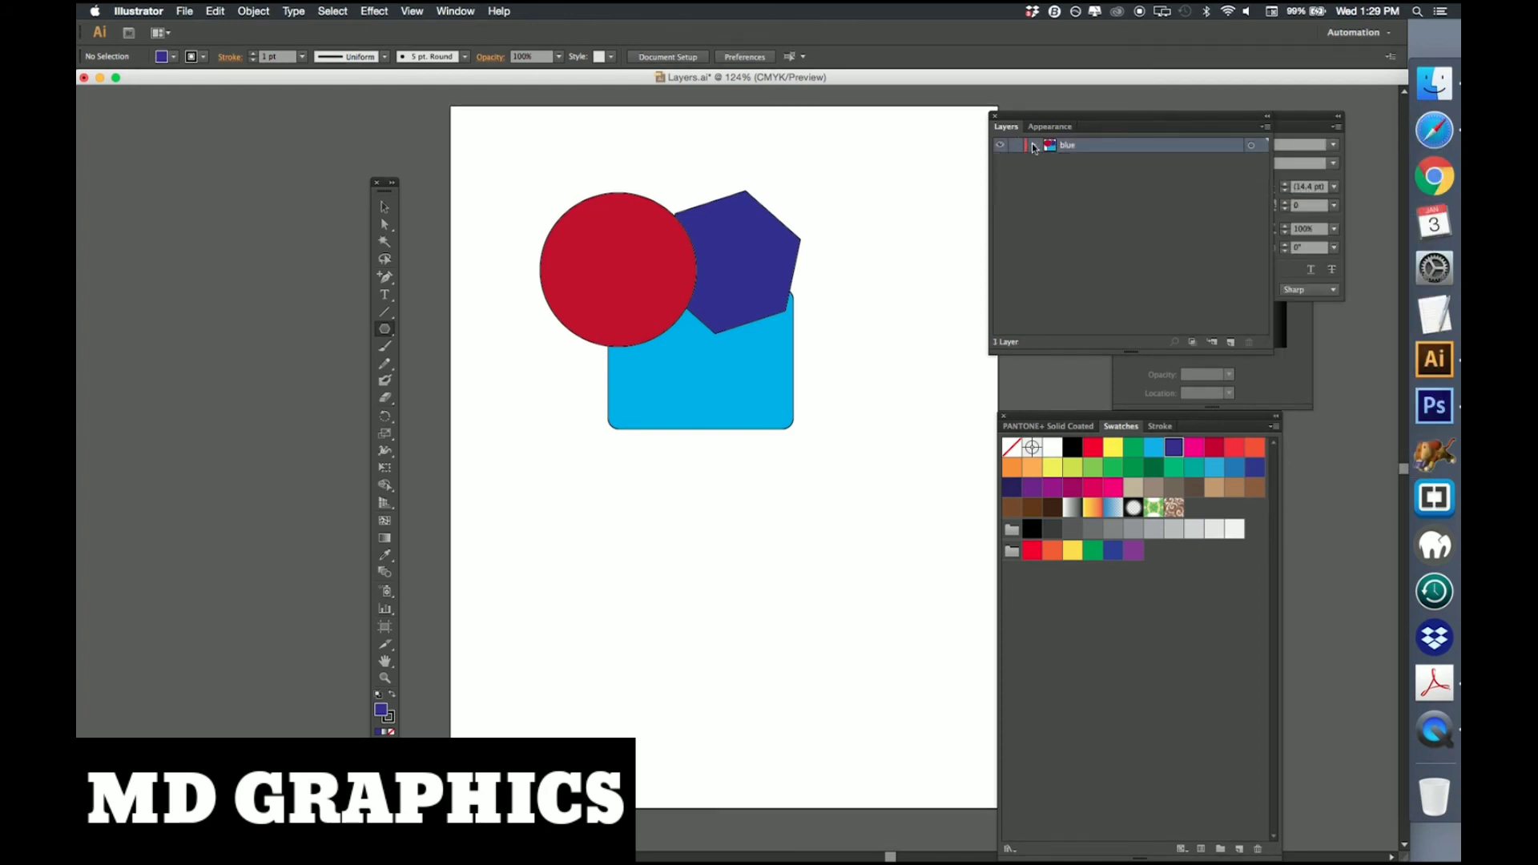